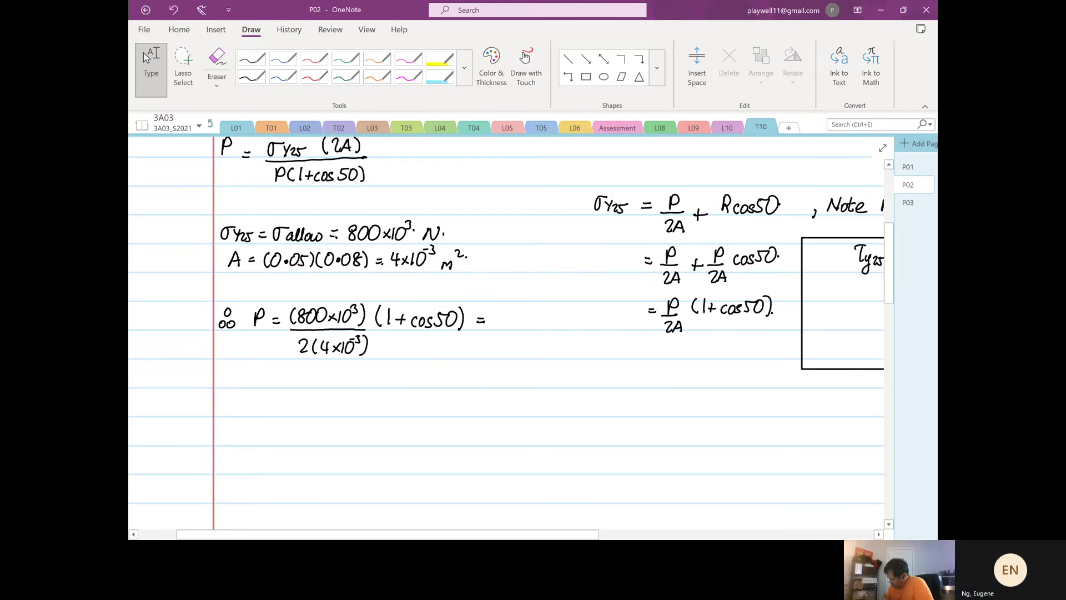
Erase the extra P from the denominator of the load formula so it reads (1+cos50)
scroll(537, 417, "up", 1)
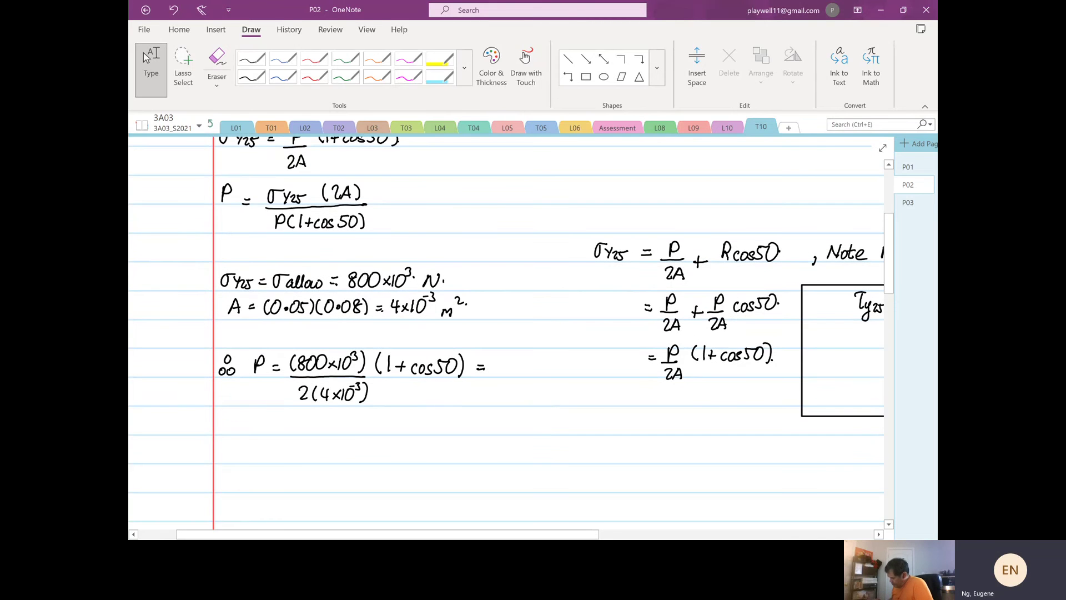
scroll(504, 333, "up", 1)
left_click(251, 58)
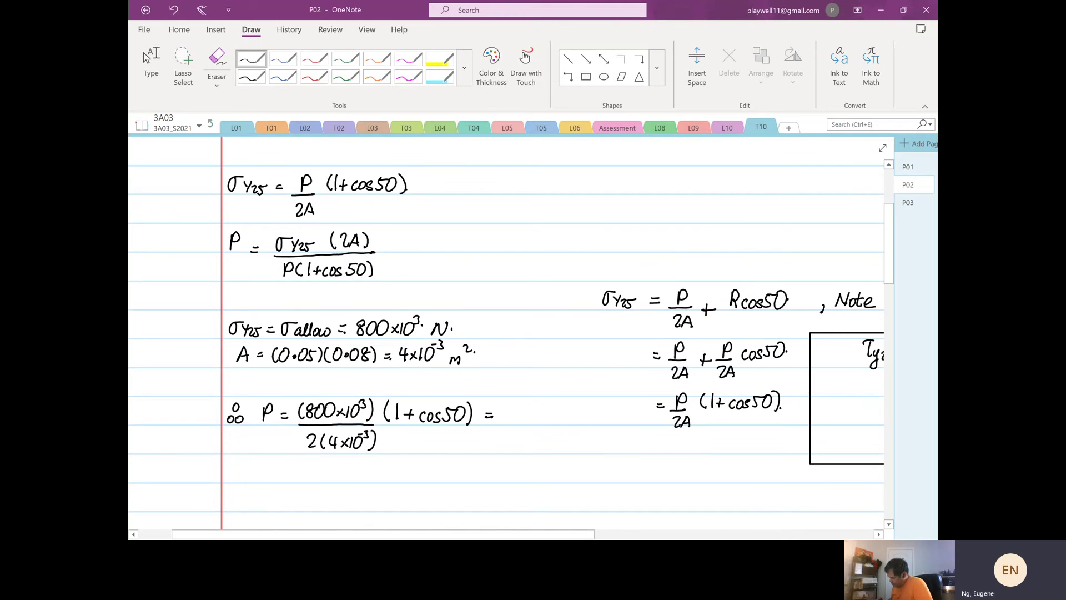
left_click(323, 243)
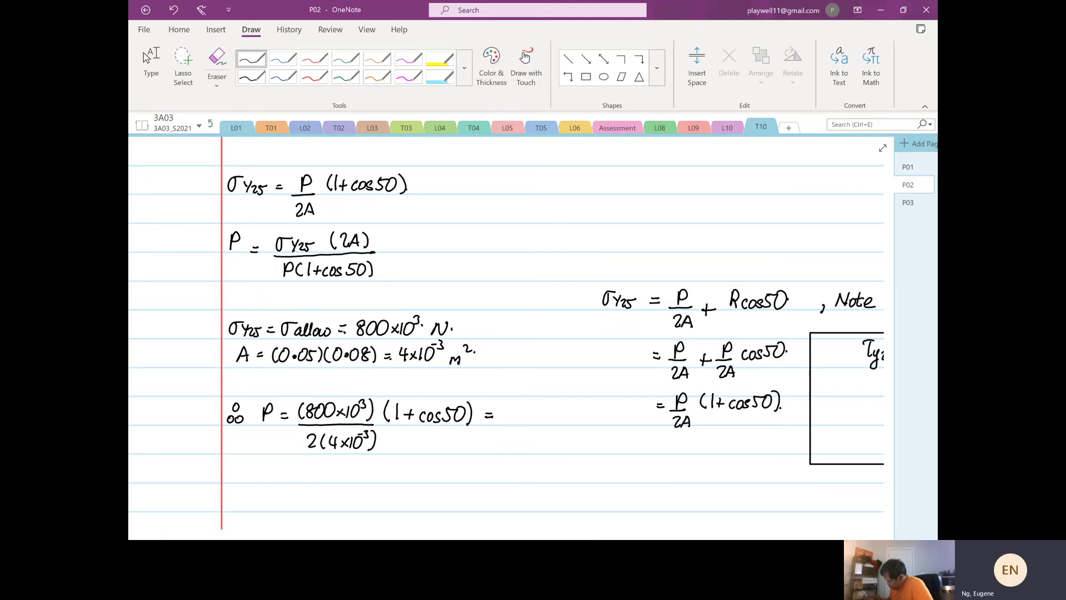
left_click(288, 270)
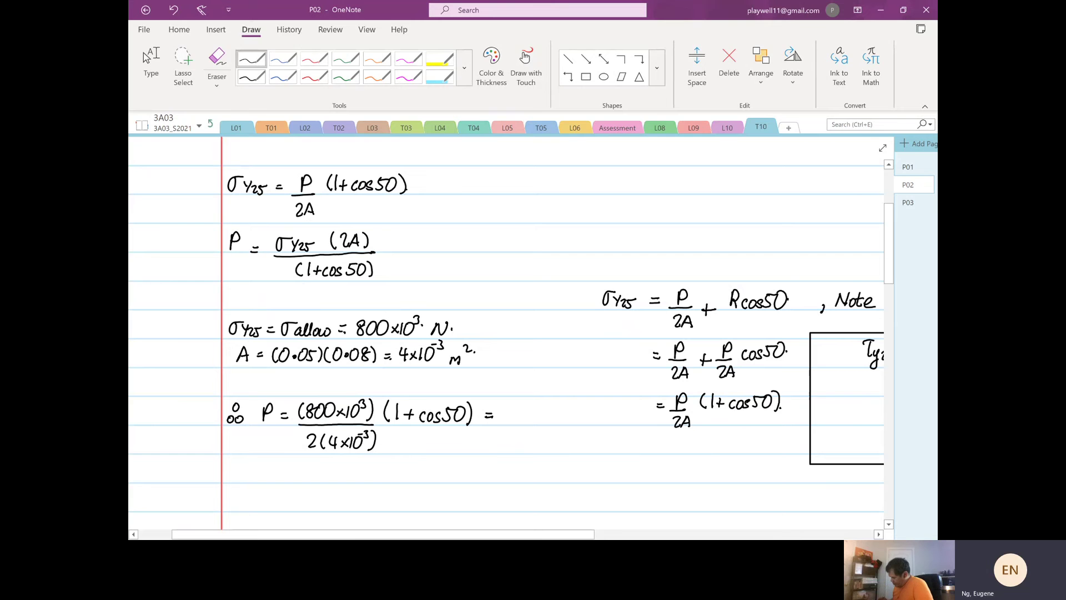
Erase the substituted expression after ∴ P and handwrite the new numerator = (800×10³)(2)(4×10⁻³)
mouse_move(325, 440)
left_mouse_down()
mouse_move(385, 449)
mouse_move(369, 455)
mouse_move(361, 419)
mouse_move(519, 434)
mouse_move(488, 414)
left_mouse_up()
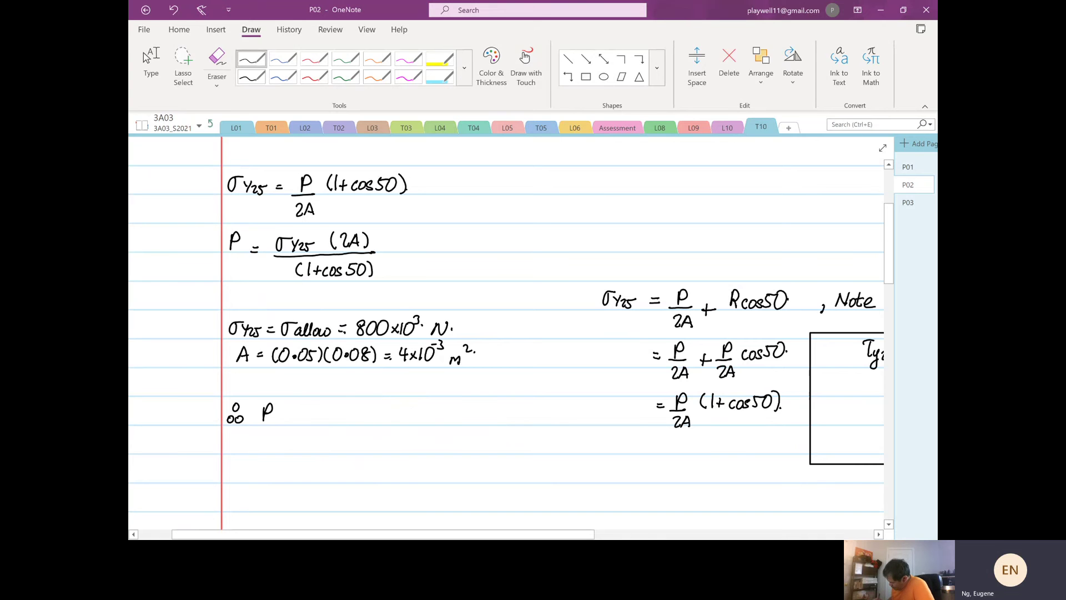
mouse_move(304, 405)
left_mouse_down()
mouse_move(299, 423)
mouse_move(313, 411)
left_mouse_up()
left_click(316, 414)
left_click_drag(324, 409, 360, 406)
mouse_move(364, 401)
left_mouse_down()
mouse_move(372, 422)
mouse_move(400, 419)
left_mouse_up()
left_click(393, 408)
mouse_move(402, 401)
left_mouse_down()
mouse_move(403, 421)
mouse_move(429, 416)
left_mouse_up()
left_click(435, 412)
mouse_move(425, 410)
left_mouse_down()
mouse_move(425, 423)
mouse_move(443, 422)
left_mouse_up()
left_click_drag(455, 409, 460, 411)
left_click_drag(468, 400, 469, 421)
Draw the fraction bar under the numerator and write (1+cos50) as the denominator
left_click_drag(312, 426, 472, 426)
mouse_move(331, 438)
left_mouse_down()
mouse_move(332, 451)
mouse_move(352, 444)
left_mouse_up()
left_click_drag(364, 441, 371, 443)
left_click_drag(375, 442, 393, 449)
left_click_drag(399, 437, 403, 451)
Write the load result = 3.896×10³ N beside the fraction and underline it
left_click_drag(491, 417, 501, 423)
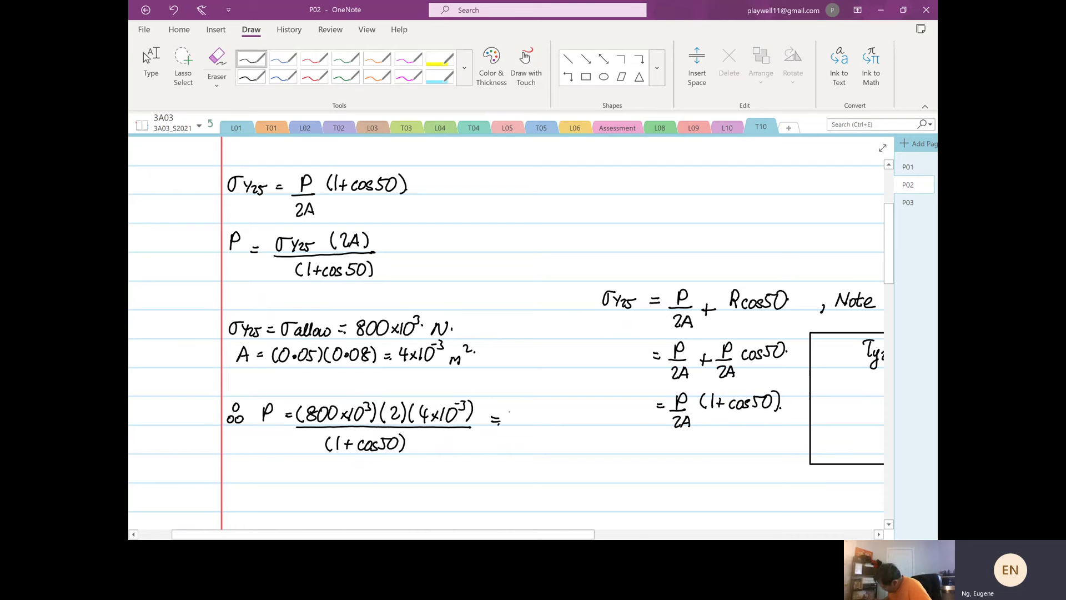
left_click(518, 416)
left_click_drag(510, 415, 569, 422)
left_click_drag(577, 410, 607, 407)
mouse_move(512, 429)
left_mouse_down()
mouse_move(588, 426)
mouse_move(566, 431)
left_mouse_up()
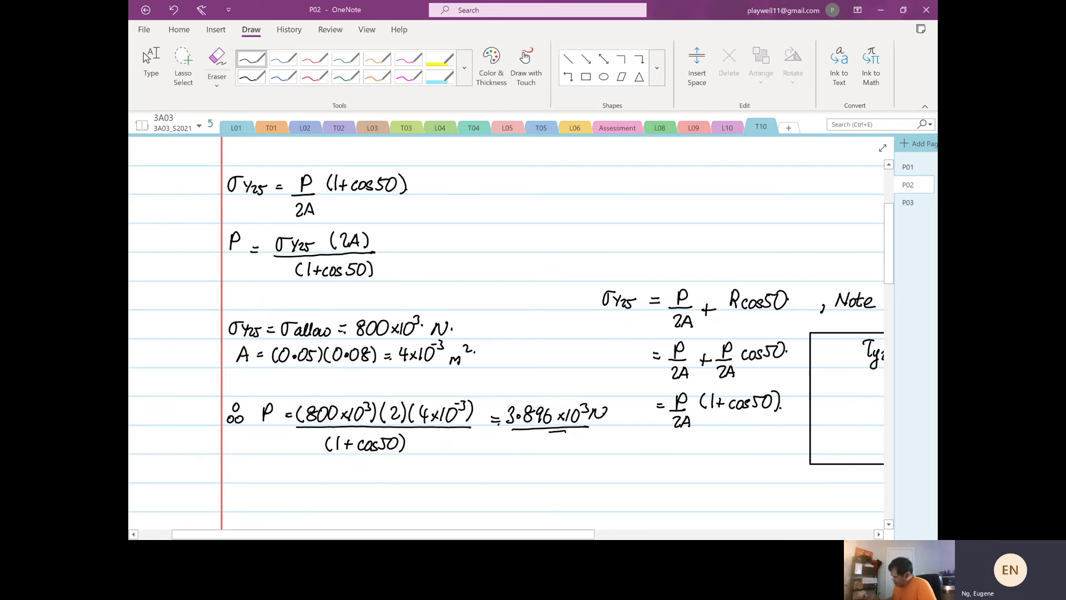
Erase the handwritten σY25 derivation beside the calculation, keeping the boxed τy25 equations
left_click_drag(516, 459, 512, 475)
left_click_drag(606, 479, 432, 457)
left_click(216, 57)
mouse_move(436, 278)
left_mouse_down()
mouse_move(572, 277)
mouse_move(517, 311)
mouse_move(477, 413)
mouse_move(559, 404)
mouse_move(616, 358)
mouse_move(526, 316)
mouse_move(514, 300)
left_mouse_up()
Write "due to σallow" in black ink after the 3.896×10³ N result
left_click(251, 58)
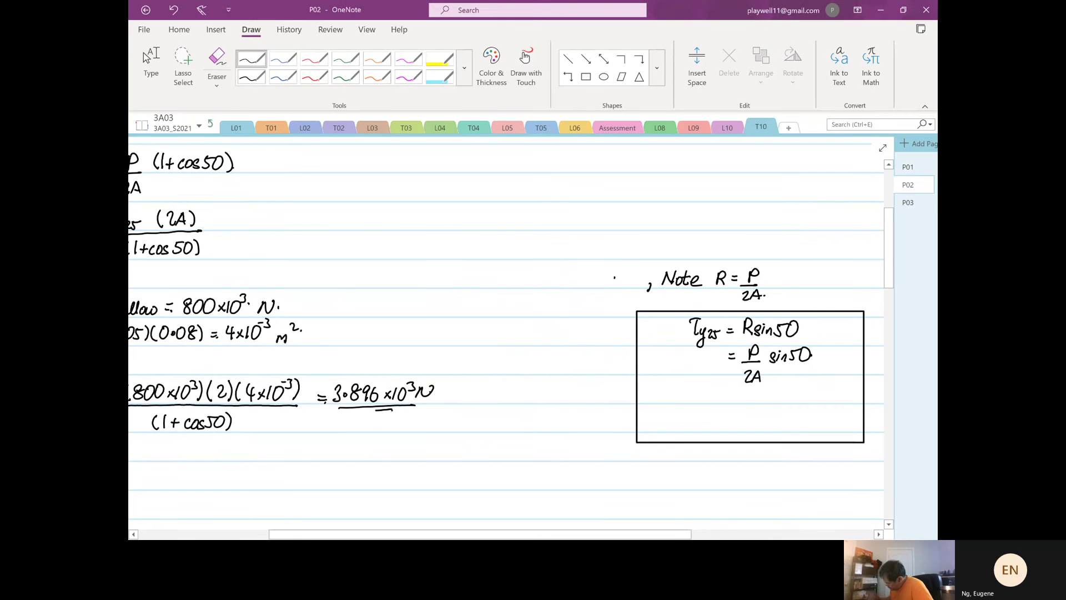
left_click_drag(461, 394, 576, 393)
left_click_drag(515, 472, 606, 327)
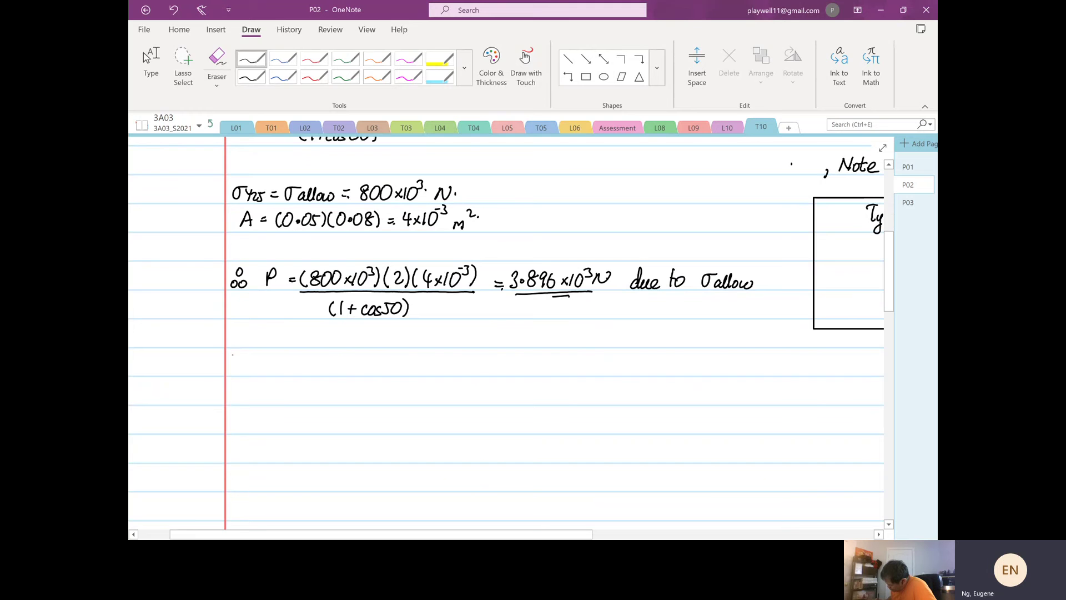
Write the shear stress equation τy25 = P/2A sin50 below the normal-stress load calculation
mouse_move(241, 366)
left_mouse_down()
mouse_move(245, 387)
mouse_move(253, 374)
left_mouse_up()
left_click_drag(731, 427, 712, 410)
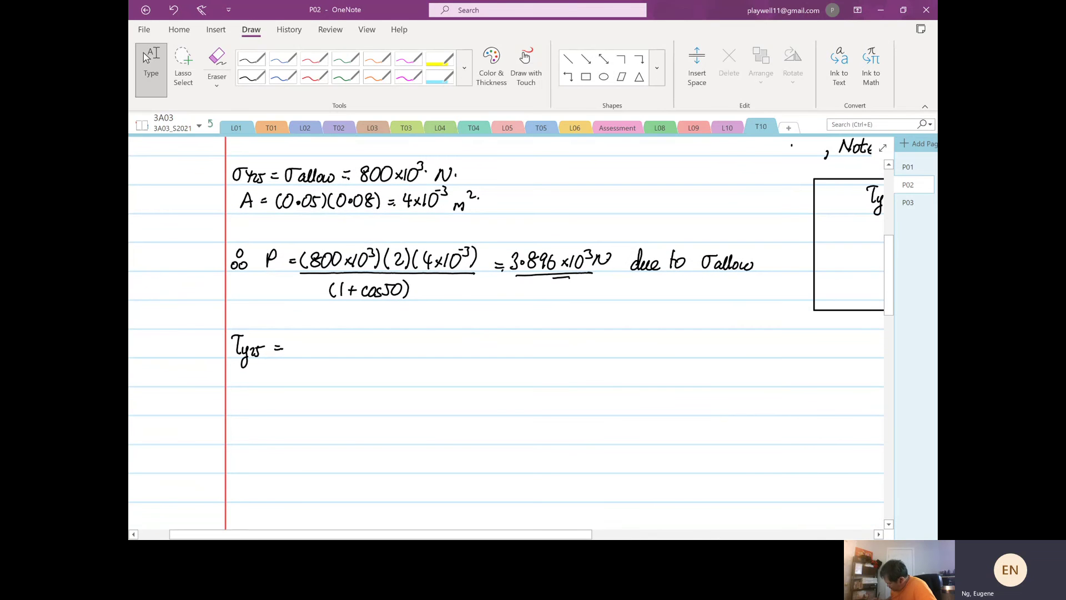
mouse_move(300, 341)
left_mouse_down()
mouse_move(312, 355)
mouse_move(301, 377)
mouse_move(358, 342)
left_mouse_up()
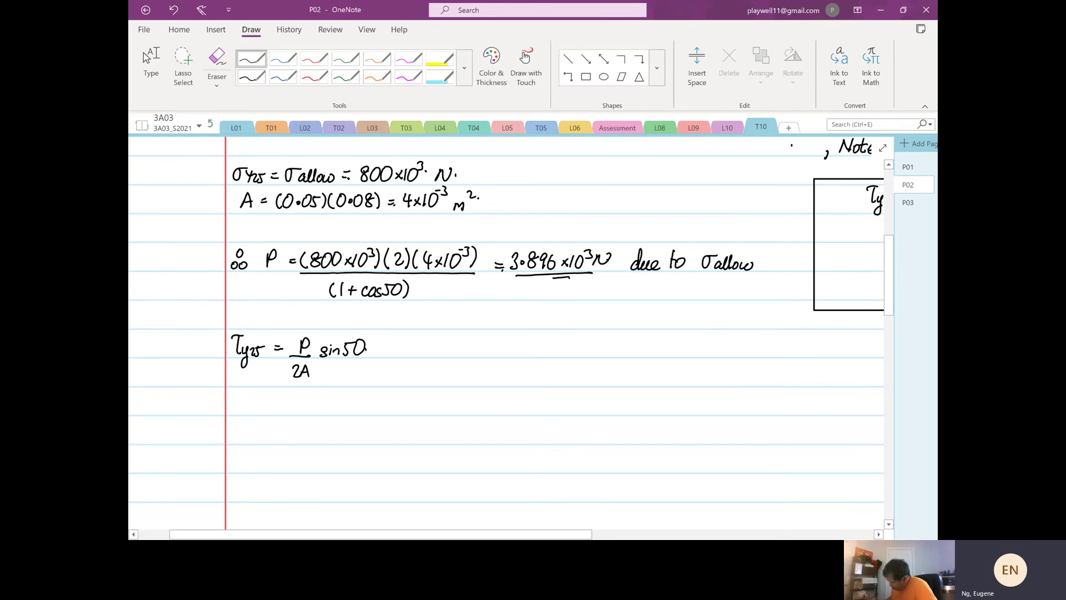
Write the rearranged load formula P = τy25 2A / sin50 below the shear stress equation, ending with an equals sign
left_click(566, 464)
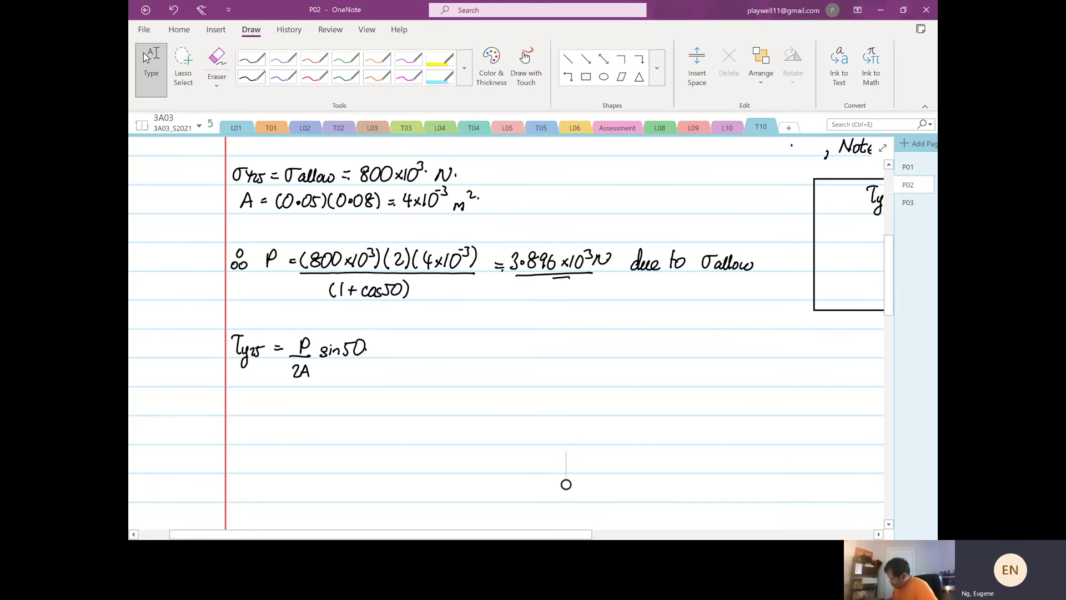
left_click(566, 485)
left_click(251, 59)
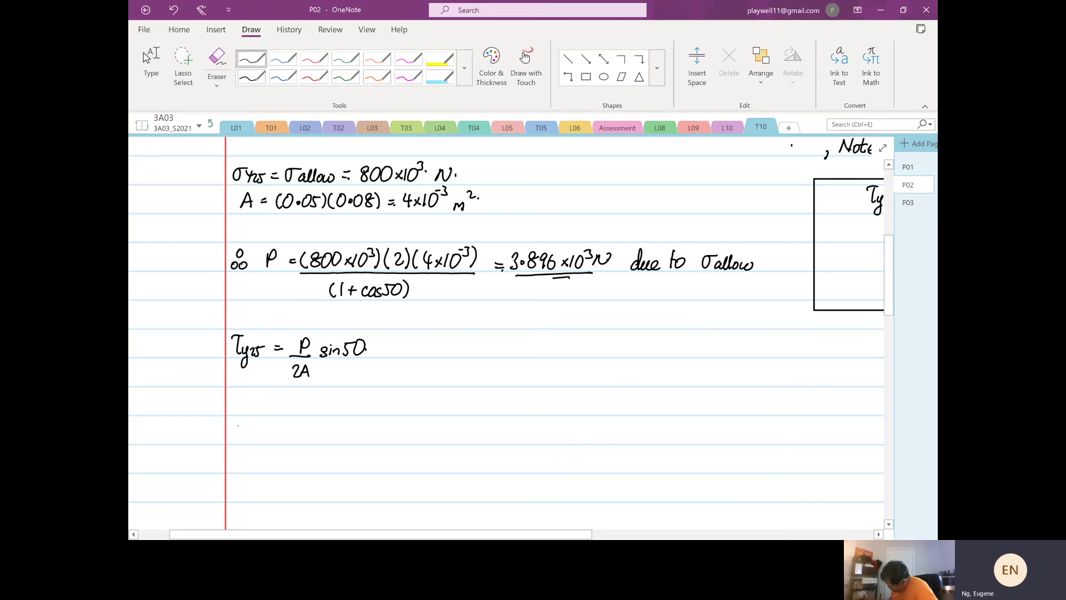
left_click_drag(236, 424, 262, 430)
mouse_move(254, 435)
left_mouse_down()
mouse_move(285, 453)
mouse_move(342, 439)
mouse_move(311, 470)
mouse_move(325, 457)
left_mouse_up()
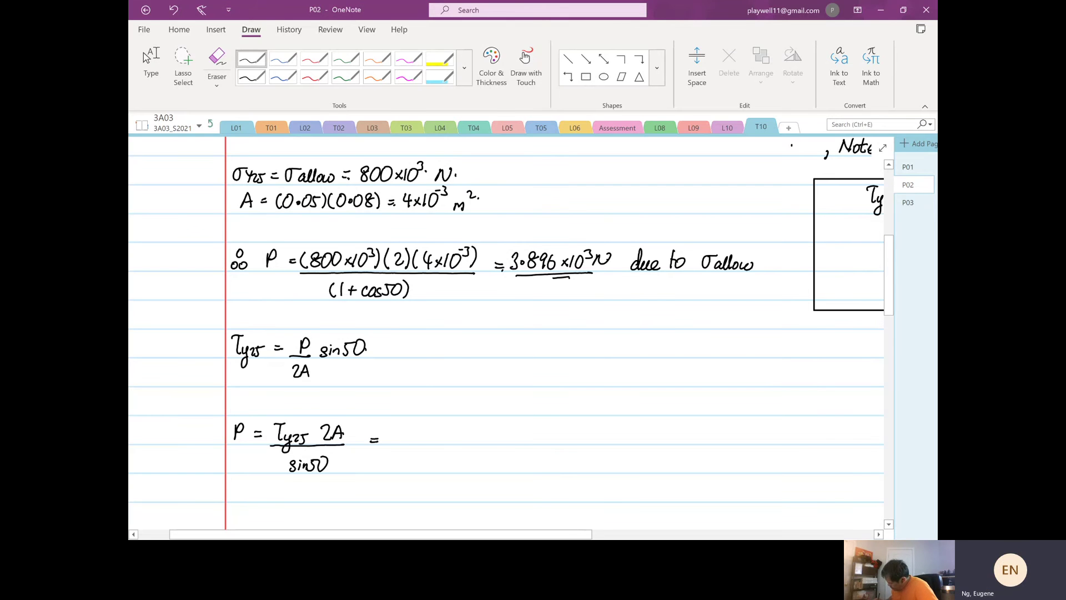
Write the numerator (600×10³)(2)(4×10⁻³) after the shear-based load formula and draw a fraction bar beneath it
scroll(506, 333, "up", 3)
scroll(506, 333, "right", 2)
left_click(151, 64)
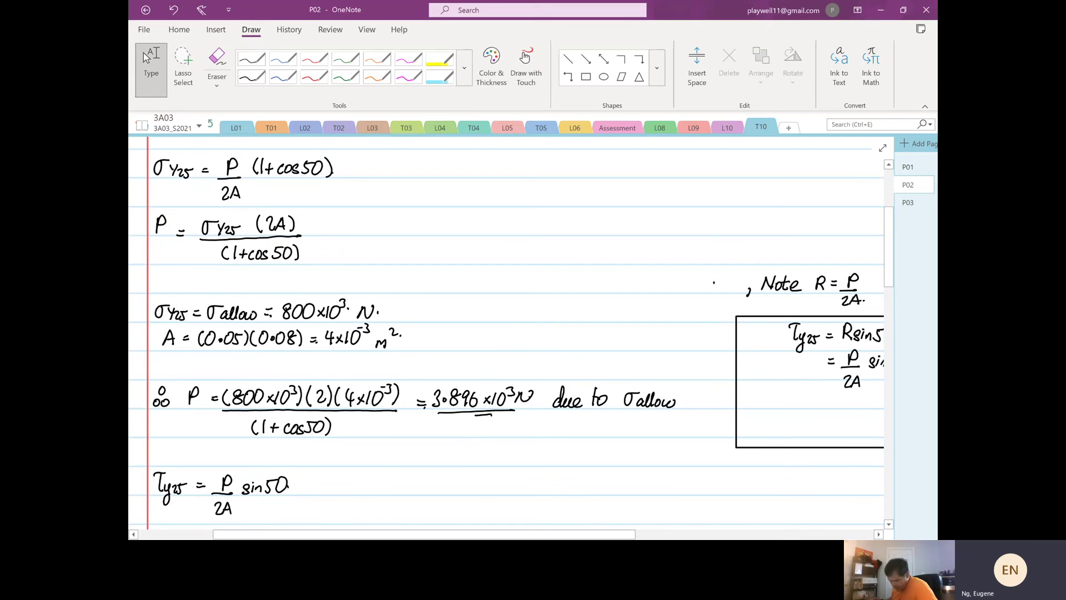
left_click_drag(530, 458, 622, 302)
left_click(251, 59)
mouse_move(412, 409)
left_mouse_down()
mouse_move(407, 418)
mouse_move(441, 420)
left_mouse_up()
left_click_drag(441, 413, 434, 421)
mouse_move(445, 410)
left_mouse_down()
mouse_move(445, 421)
mouse_move(455, 410)
mouse_move(400, 427)
mouse_move(471, 421)
left_mouse_up()
left_click_drag(481, 403, 481, 420)
mouse_move(487, 407)
left_mouse_down()
mouse_move(496, 417)
mouse_move(543, 411)
left_mouse_up()
left_click_drag(540, 406, 556, 419)
left_click_drag(403, 427, 550, 423)
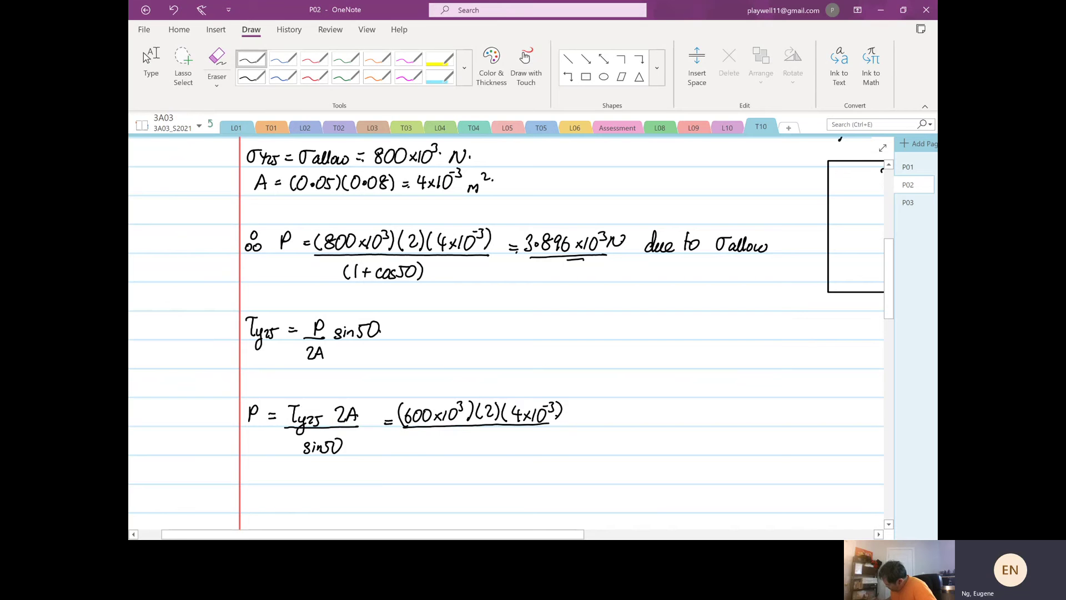
Write sin 50 as the denominator of the substituted fraction and add an equals sign after it
left_click_drag(452, 443, 448, 453)
left_click_drag(457, 446, 469, 451)
mouse_move(483, 438)
left_mouse_down()
mouse_move(475, 450)
mouse_move(492, 439)
left_mouse_up()
left_click_drag(586, 419, 593, 419)
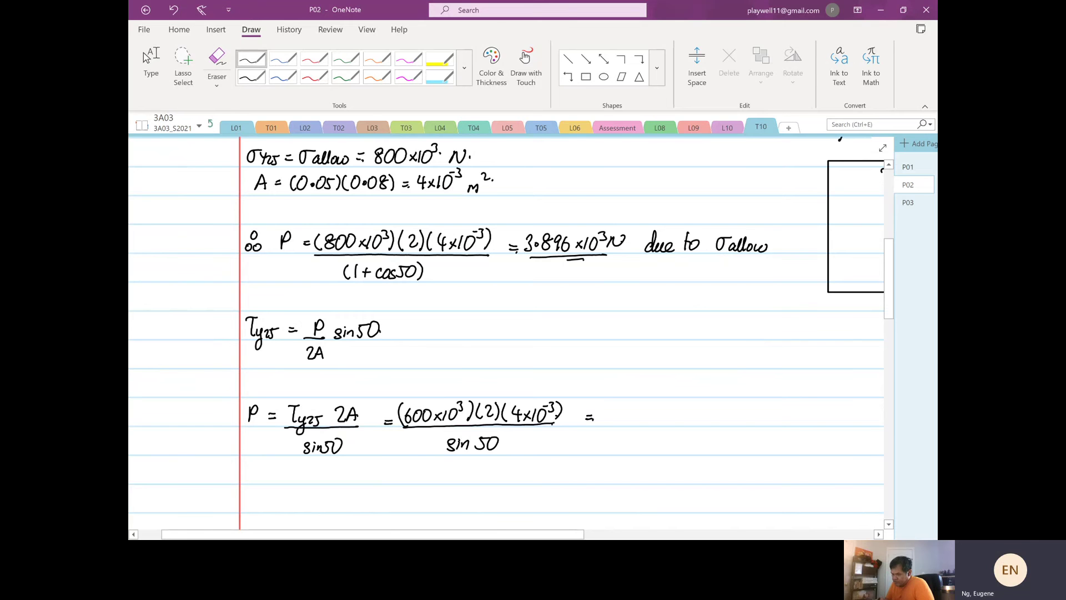
Write the shear-based load result 6.266×10³ N followed by "due to τallow"
left_click(611, 409)
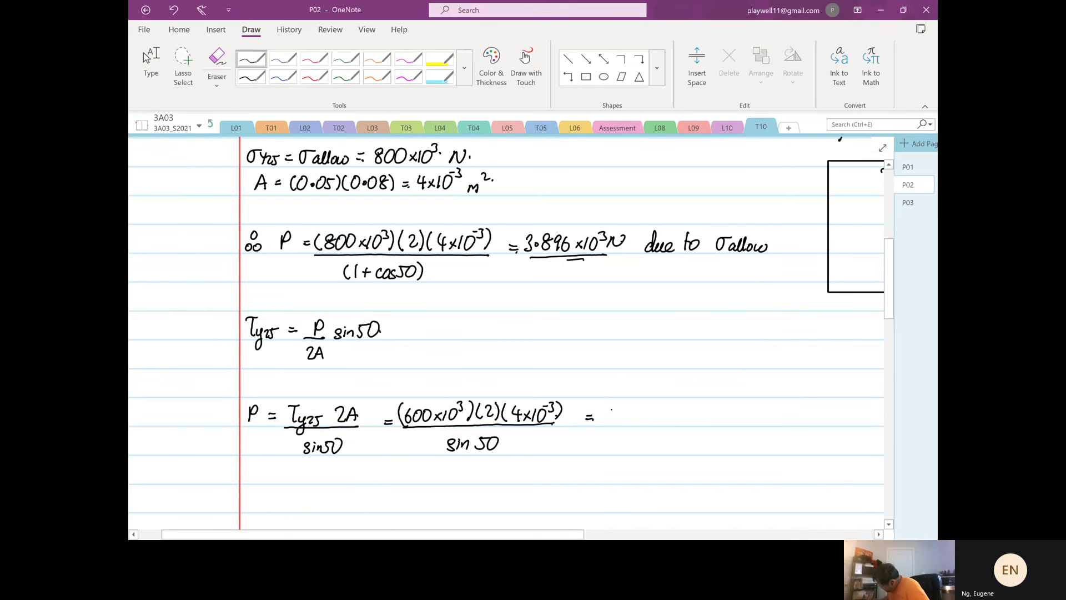
mouse_move(613, 407)
left_mouse_down()
mouse_move(609, 421)
mouse_move(630, 421)
left_mouse_up()
left_click(616, 417)
mouse_move(635, 408)
left_mouse_down()
mouse_move(632, 420)
mouse_move(643, 421)
left_mouse_up()
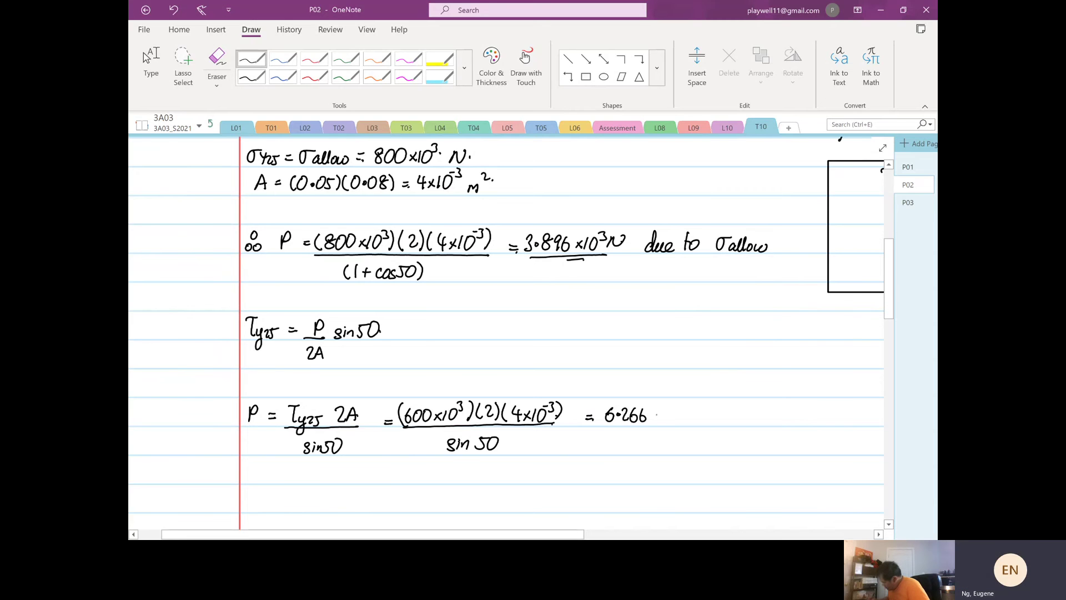
left_click_drag(667, 409, 666, 422)
left_click_drag(672, 408, 753, 423)
mouse_move(759, 405)
left_mouse_down()
mouse_move(762, 424)
mouse_move(766, 413)
left_mouse_up()
left_click_drag(768, 416, 799, 423)
left_click_drag(806, 407, 814, 424)
left_click_drag(816, 417, 832, 418)
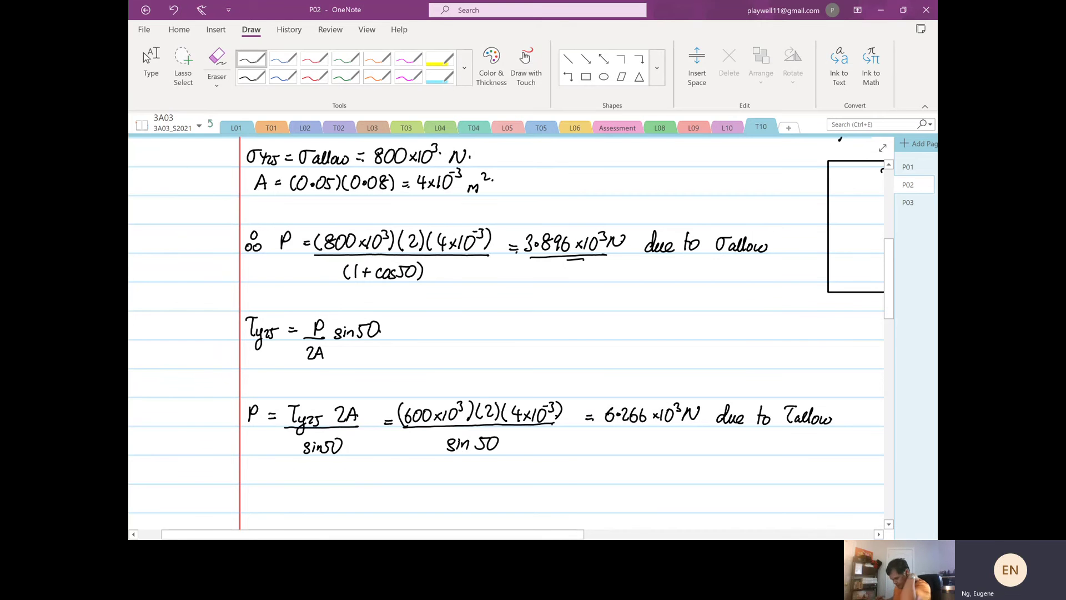
Write the conclusion ∴ Pallow = 3.896×10³ N below the two load calculations
scroll(574, 434, "down", 2)
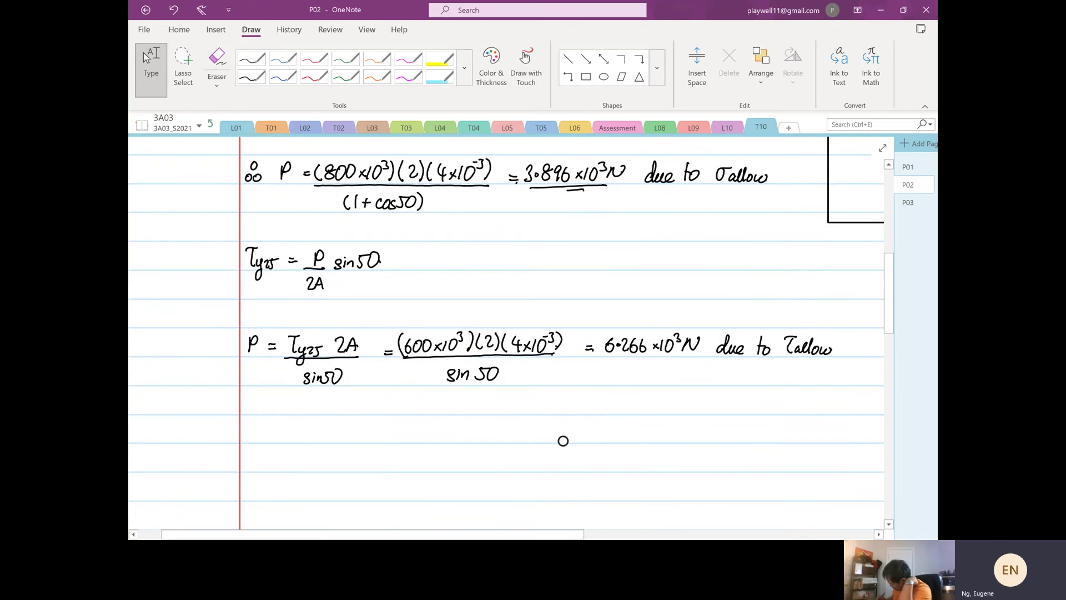
left_click(251, 58)
left_click(249, 432)
left_click_drag(253, 421, 307, 438)
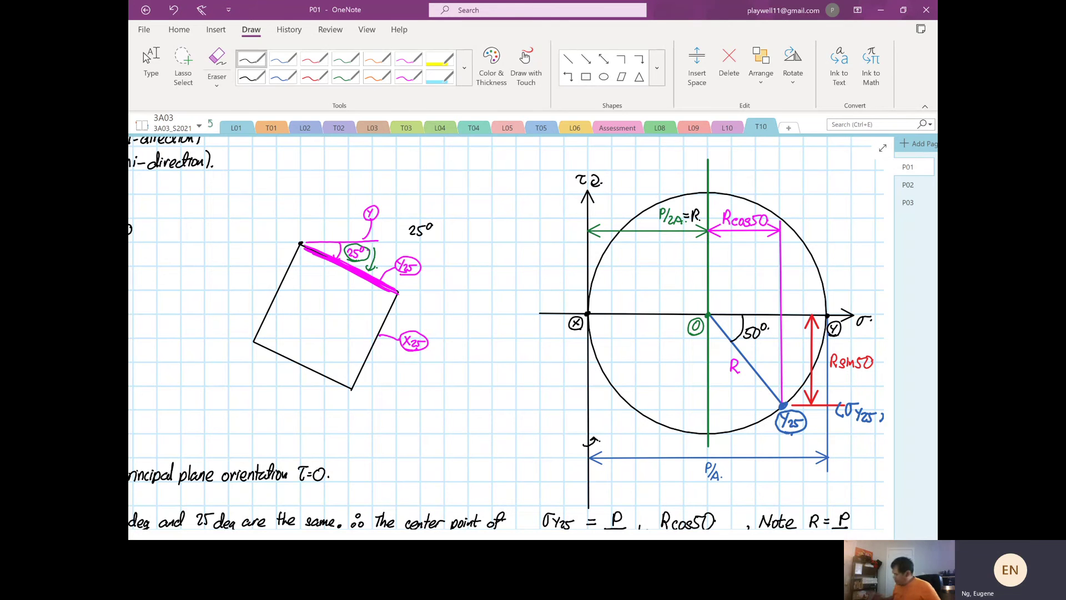
Review the Problem 7.44 statement and Mohr's circle on page P01 and the load calculations on page P02
scroll(450, 294, "down", 3)
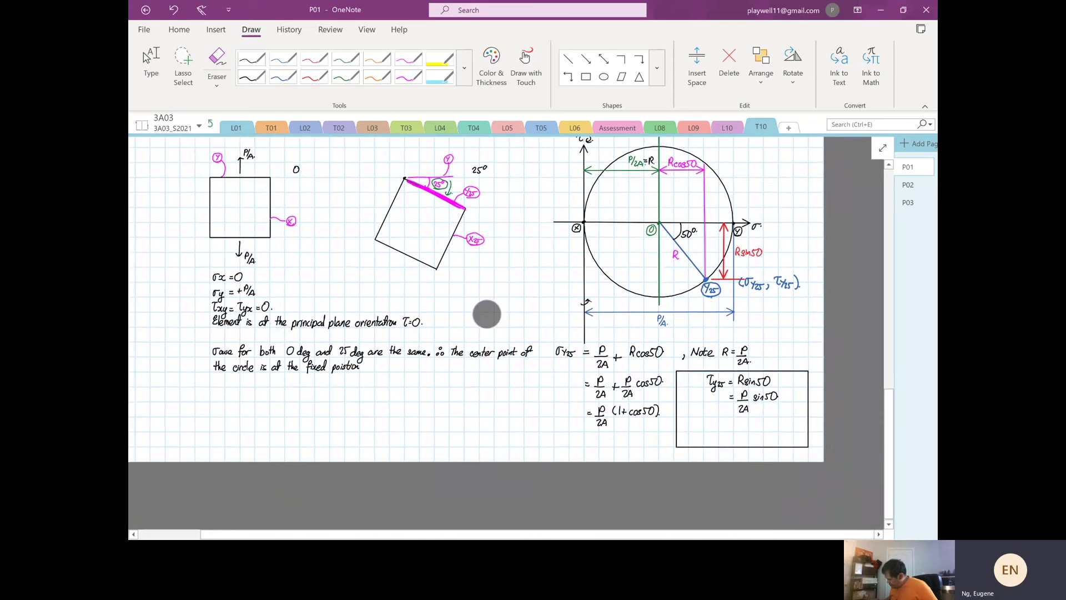
left_click(912, 191)
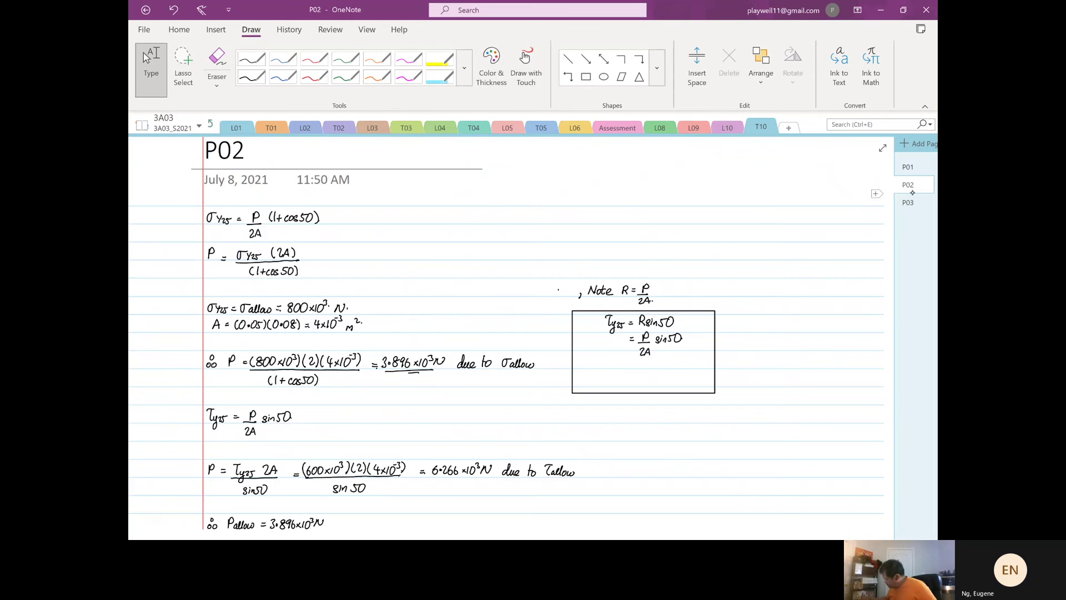
scroll(719, 291, "down", 5)
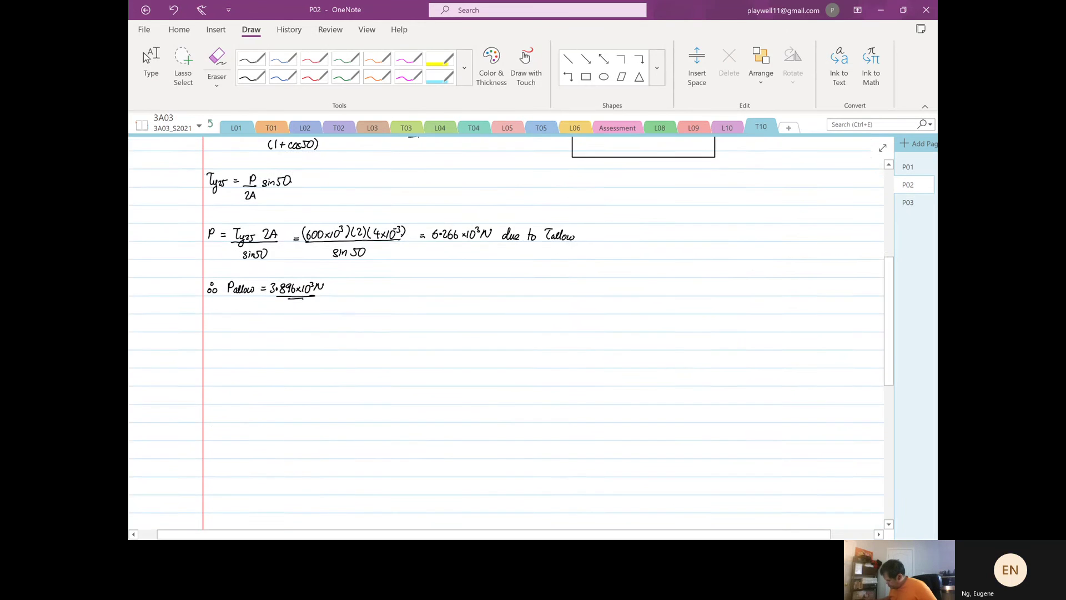
scroll(718, 291, "up", 2)
left_click(908, 167)
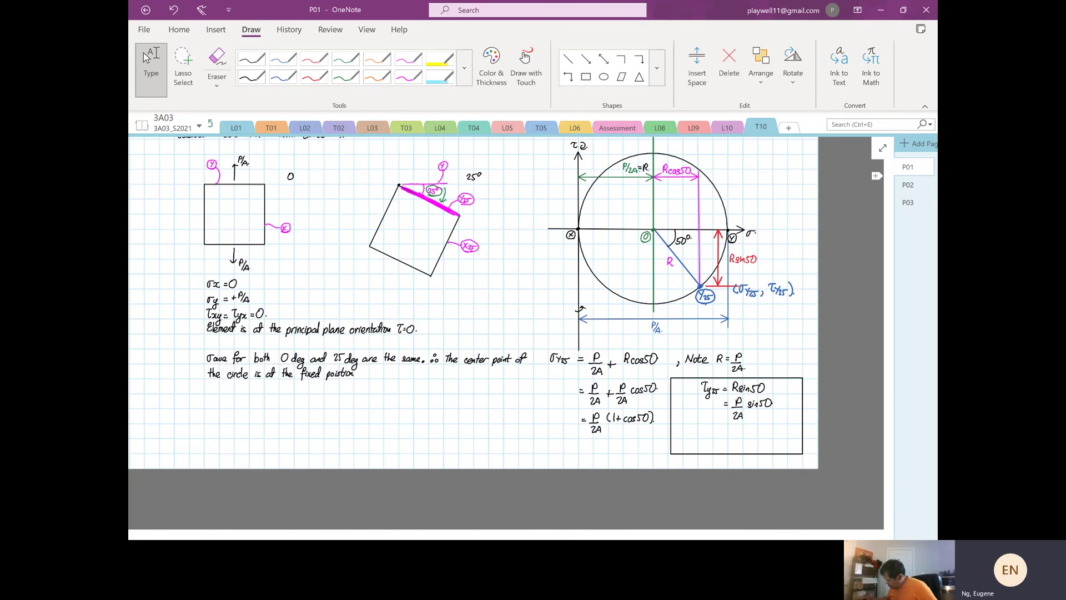
scroll(461, 394, "up", 4)
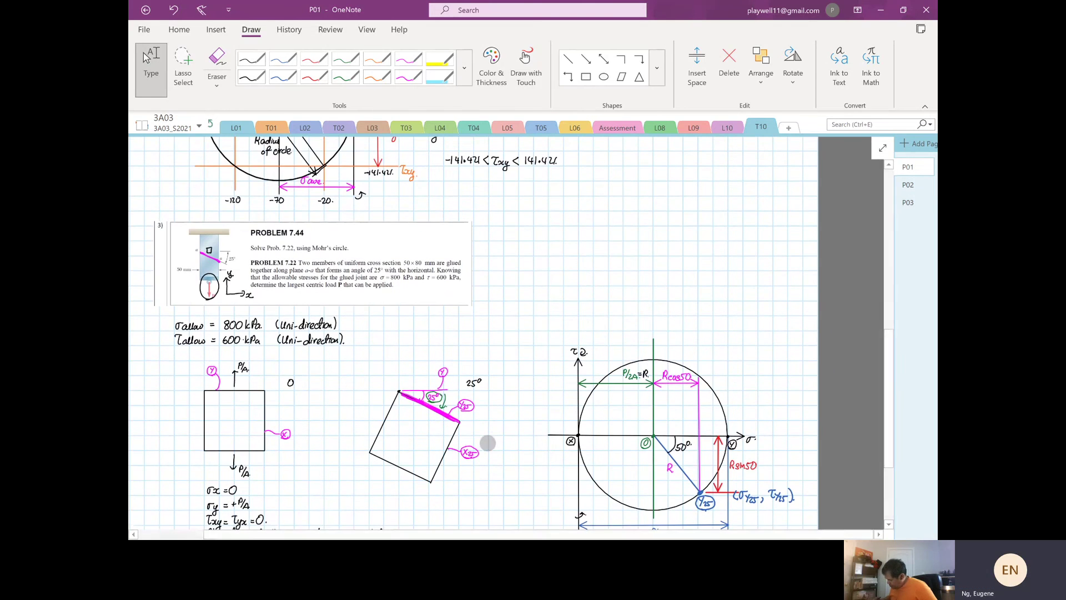
left_click(908, 185)
Copy the Problem 7.43 picture from page P03
left_click(908, 203)
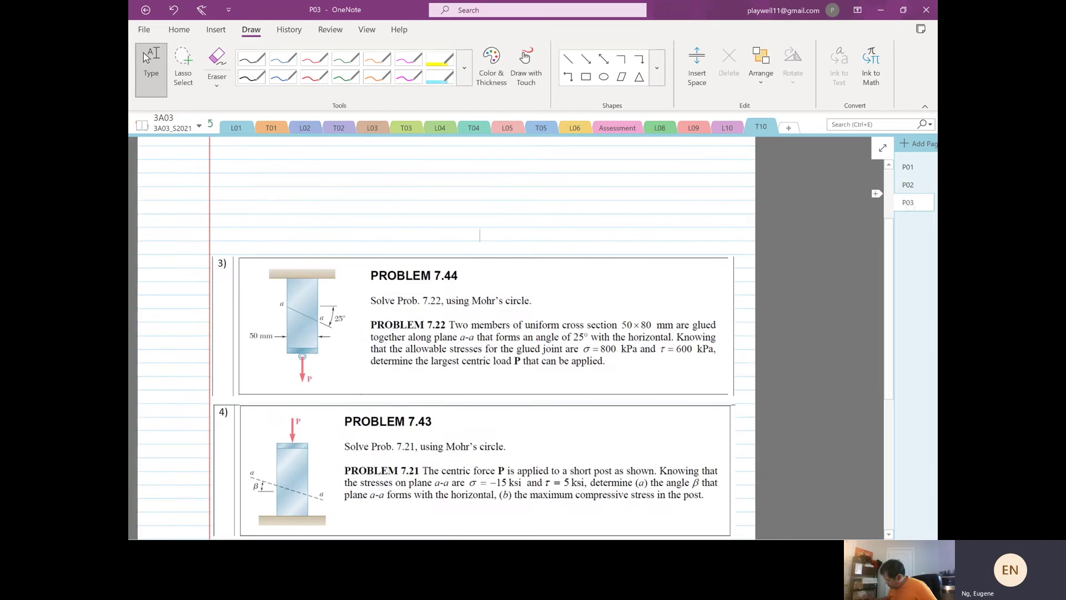
scroll(444, 333, "down", 3)
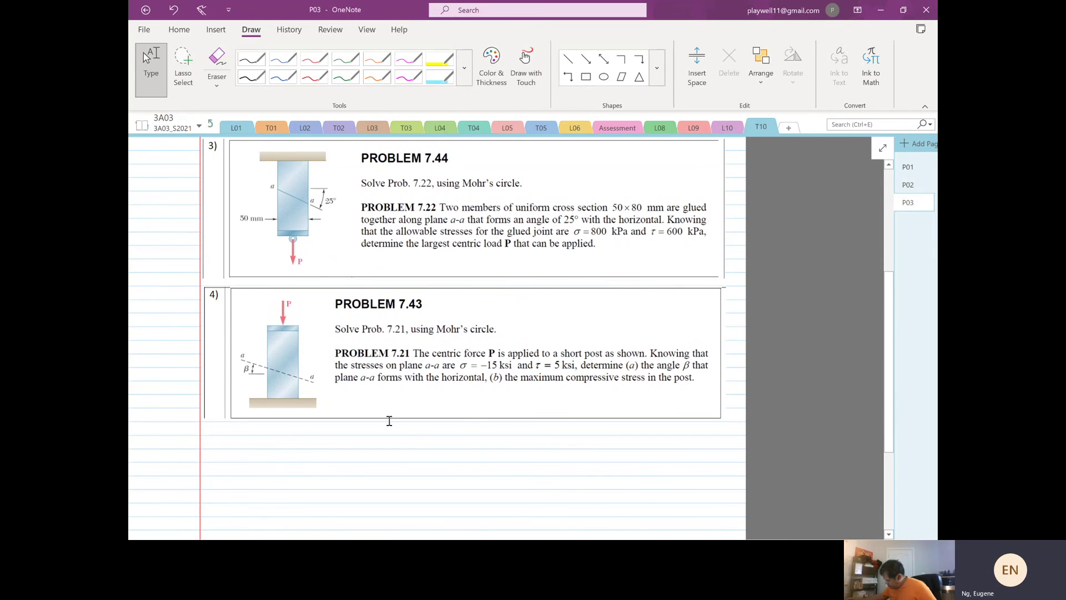
left_click(408, 365)
right_click(408, 365)
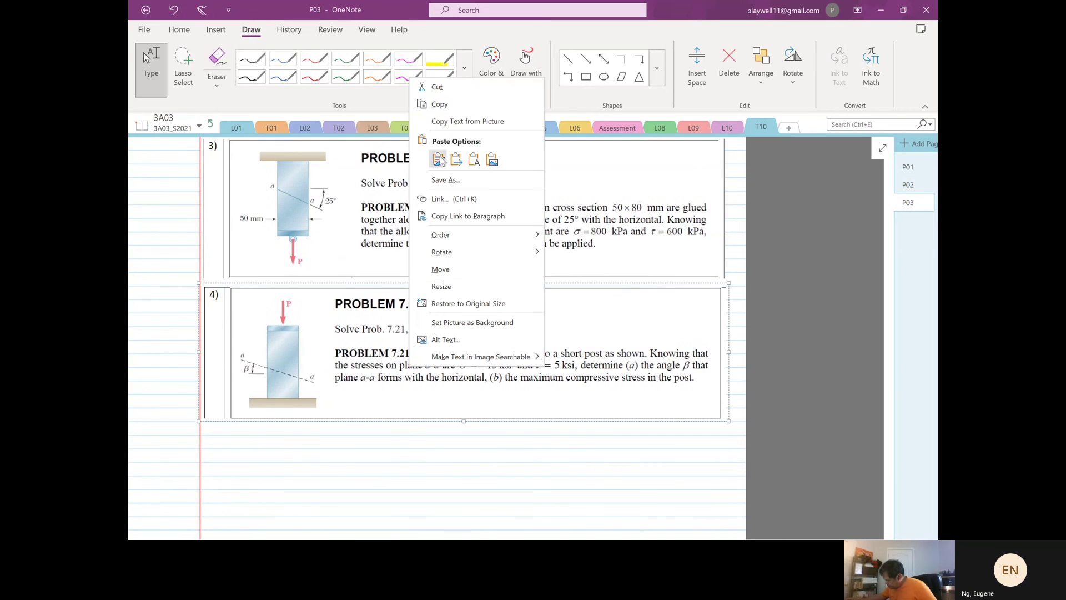
left_click(448, 110)
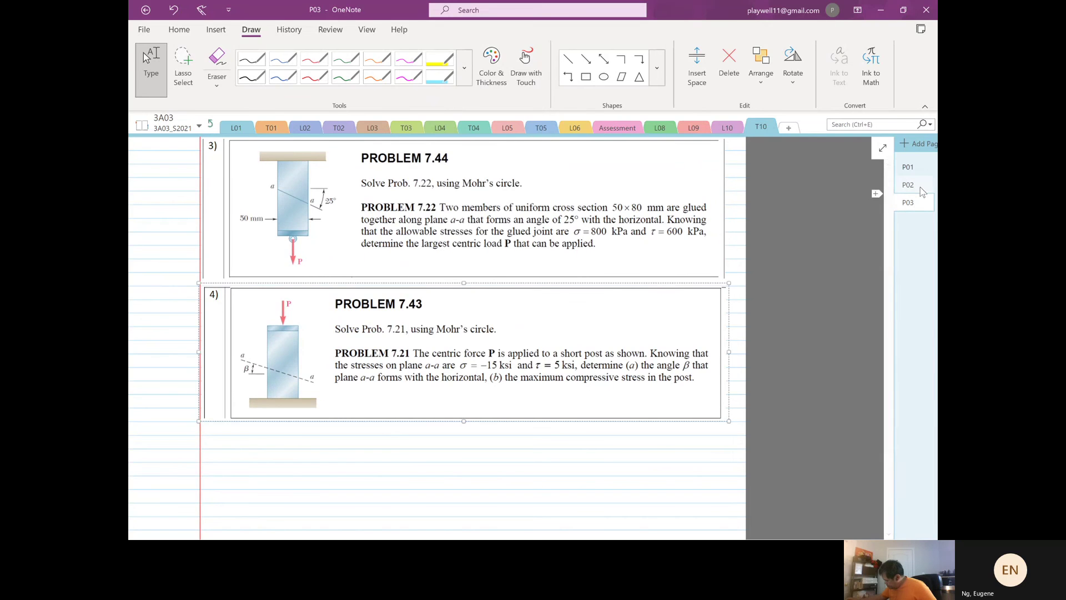
Paste the Problem 7.43 picture on page P02 and place it beside the red margin line directly below the Pallow result
left_click(908, 185)
right_click(328, 360)
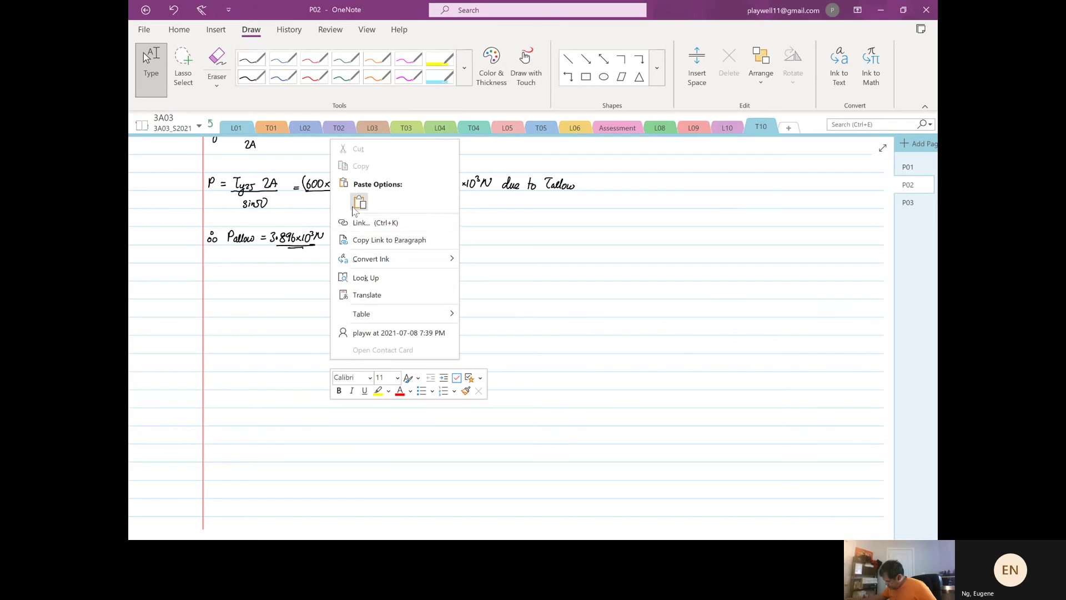
left_click(360, 202)
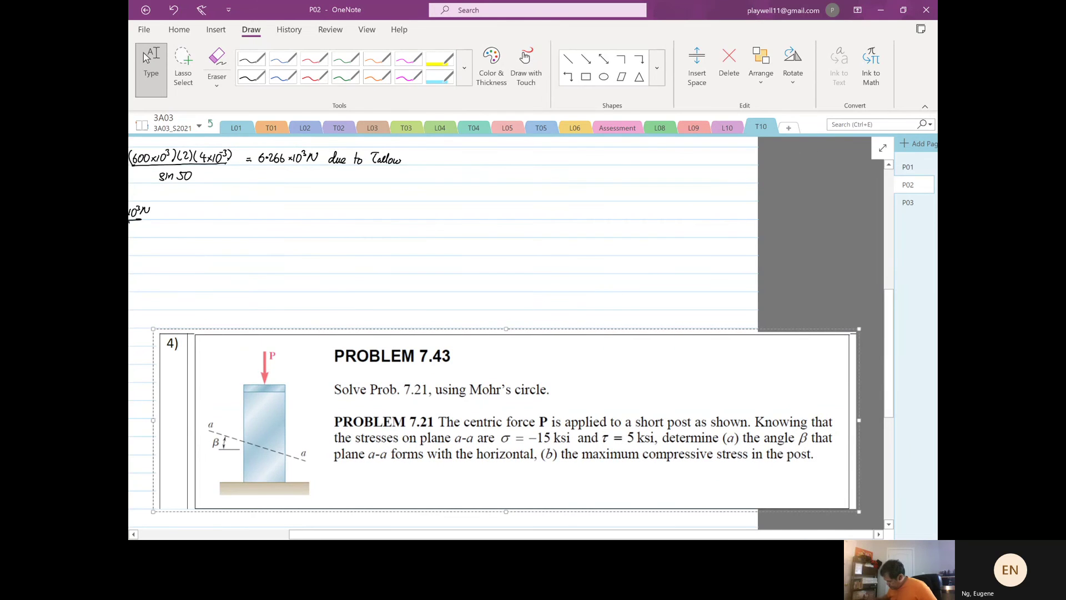
left_click_drag(472, 274, 667, 238)
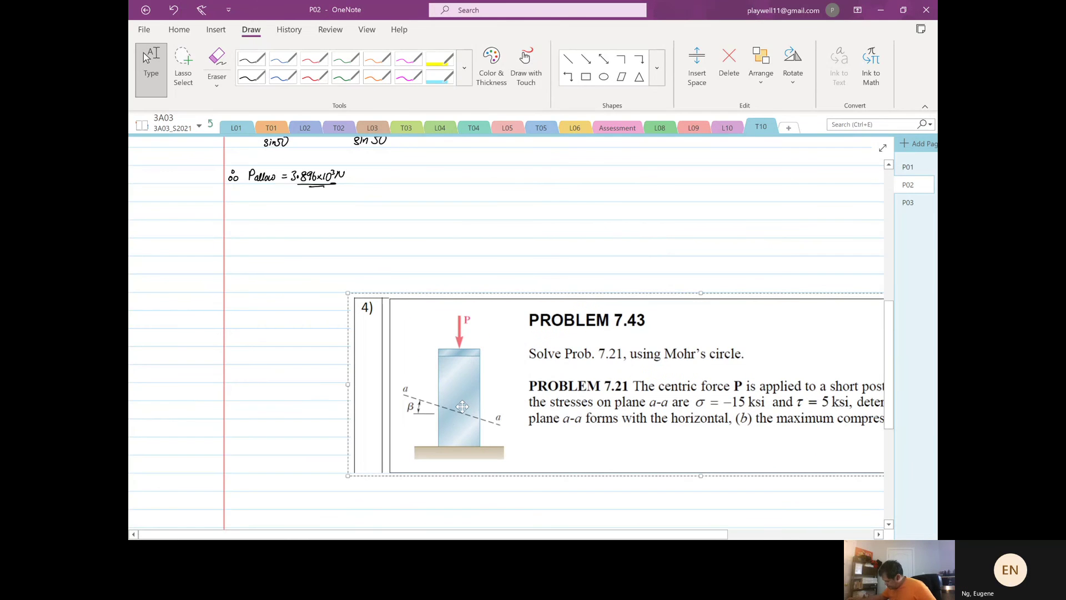
left_click_drag(416, 359, 289, 264)
left_click(438, 425)
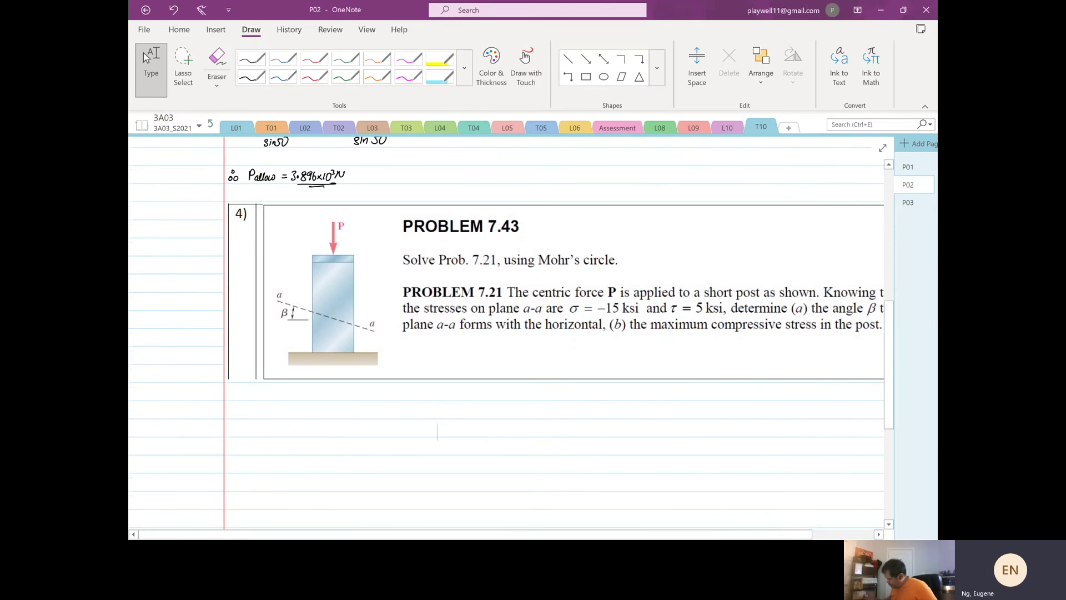
Shrink the Problem 7.43 picture proportionally to about half its width, keeping its upper edge just below the Pallow result
left_click_drag(664, 428, 540, 431)
left_click(583, 344)
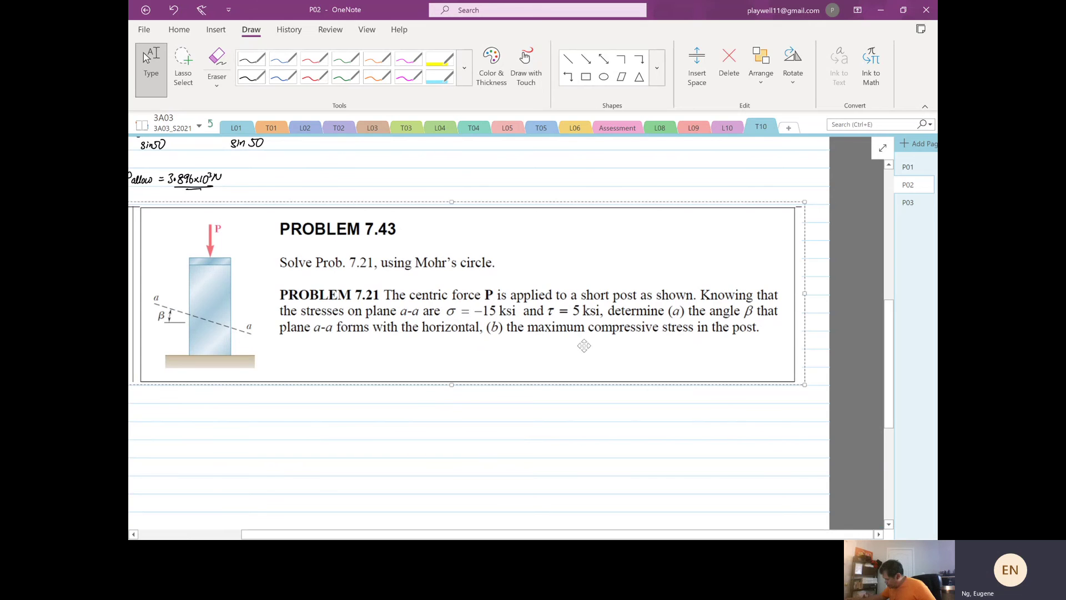
left_click_drag(793, 379, 462, 299)
left_click(519, 286)
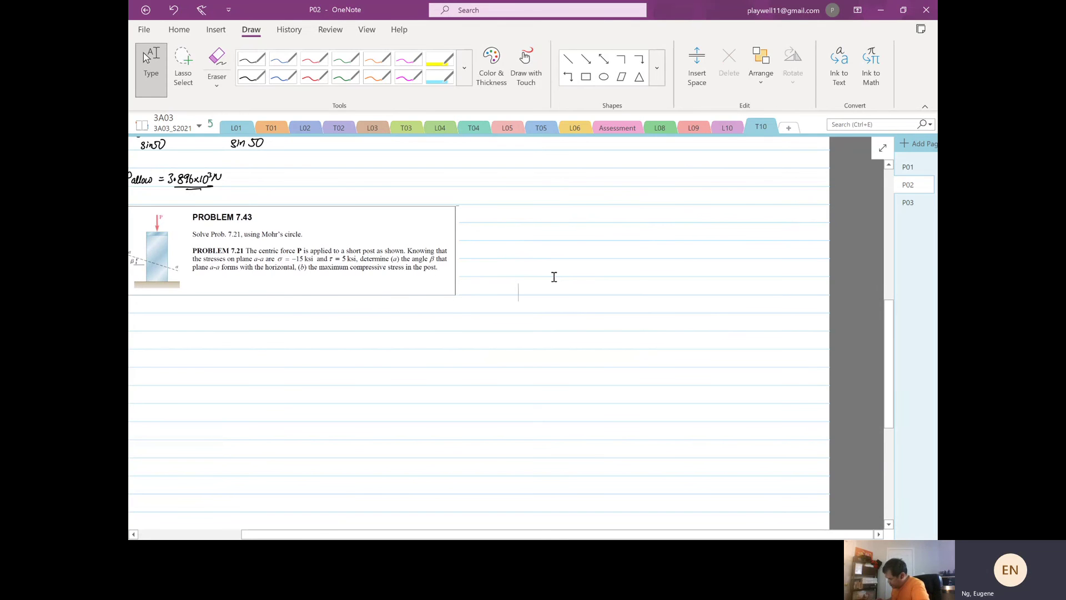
Examine the Problem 7.43 statement and the blank page area around and below it
scroll(373, 406, "up", 2)
scroll(433, 415, "up", 2)
scroll(609, 400, "left", 3)
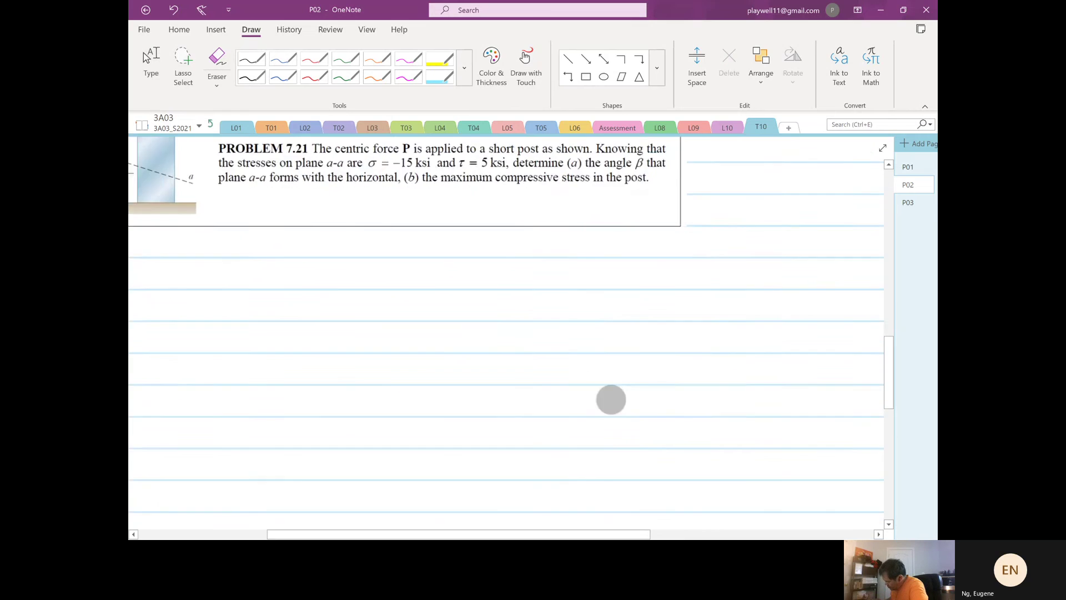
scroll(628, 395, "up", 2)
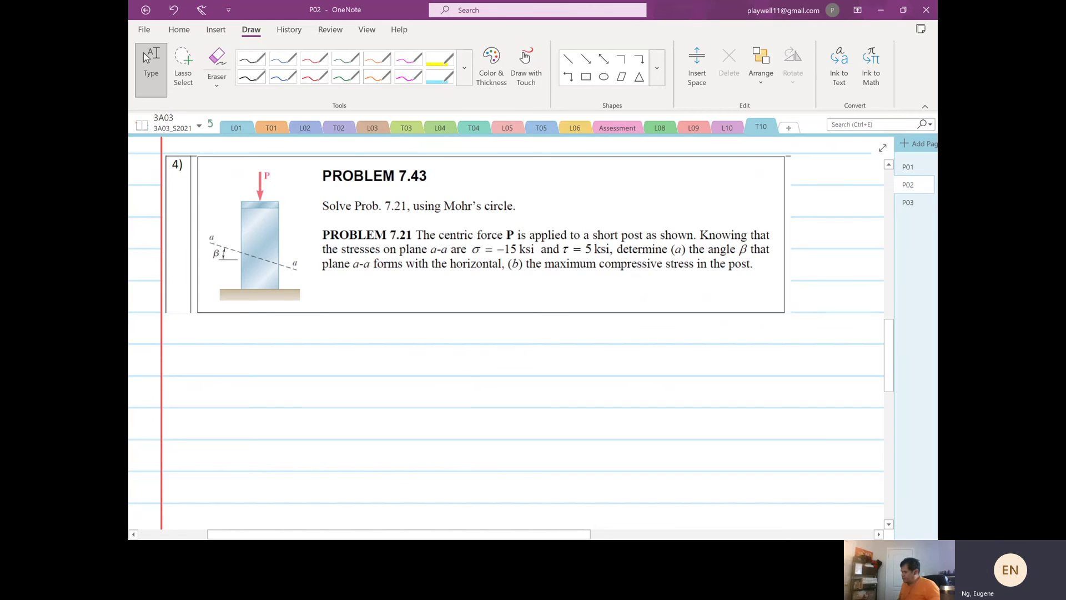
scroll(586, 293, "down", 3)
scroll(582, 334, "down", 3)
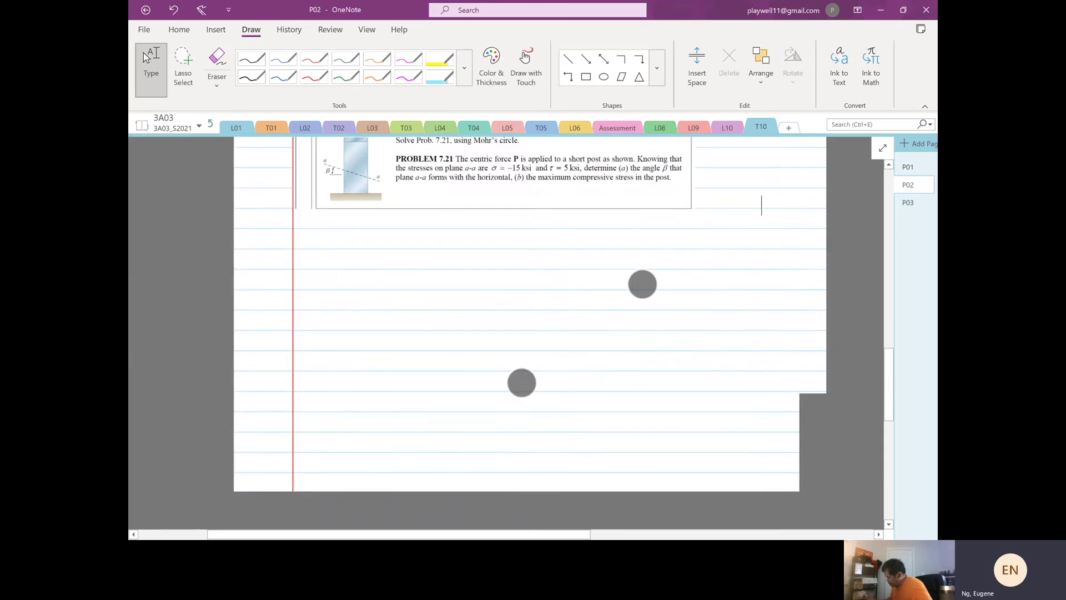
scroll(582, 333, "down", 2)
scroll(565, 226, "down", 3)
scroll(566, 226, "up", 3)
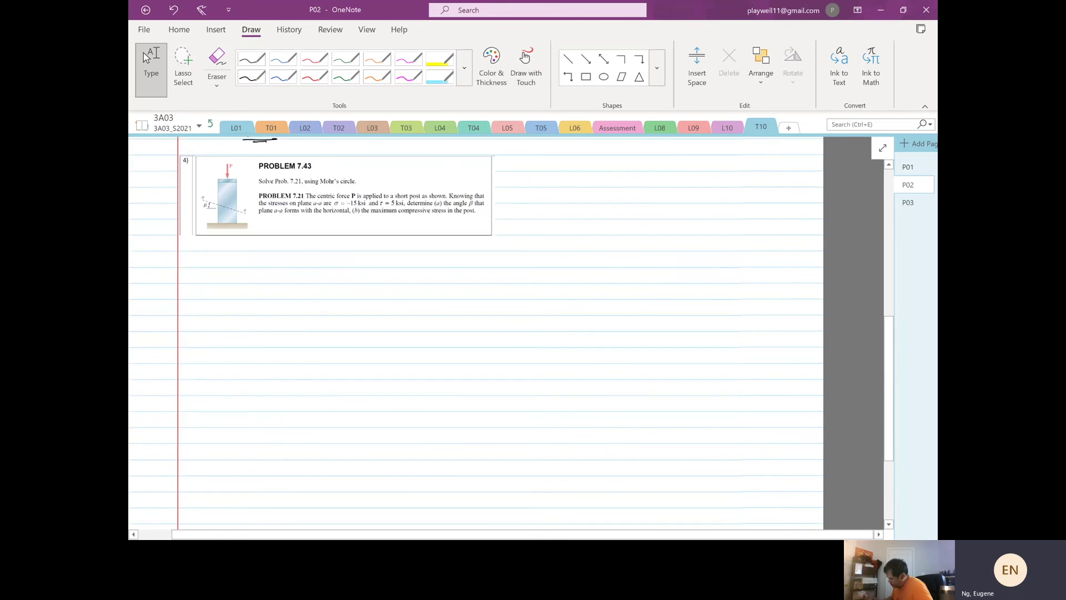
scroll(613, 352, "up", 3)
scroll(611, 324, "up", 3)
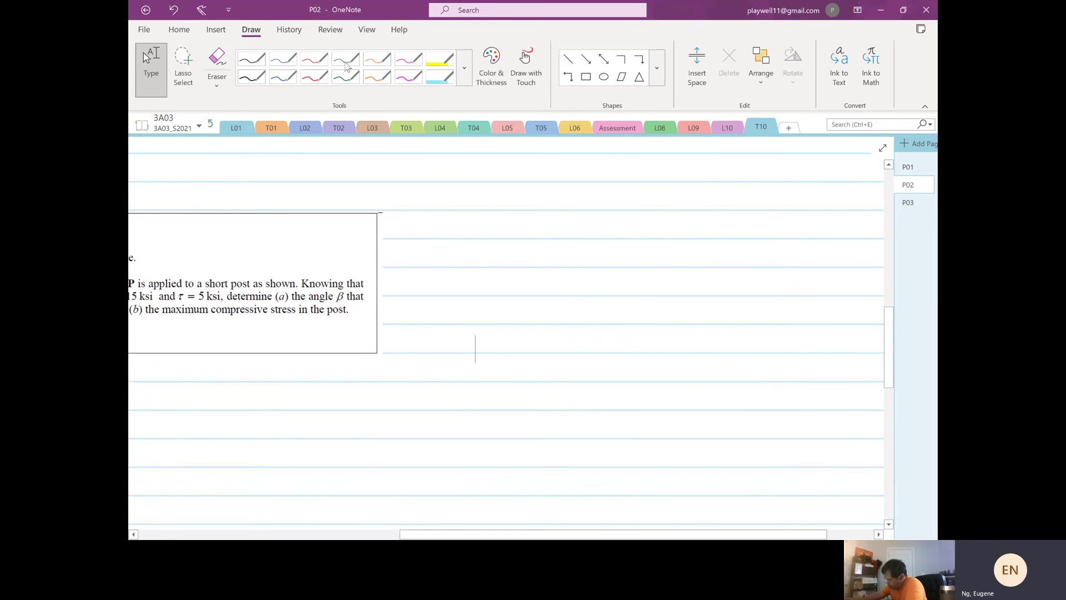
Replace the rule lines on page P02 with the finest grid lines
left_click(367, 29)
left_click(302, 91)
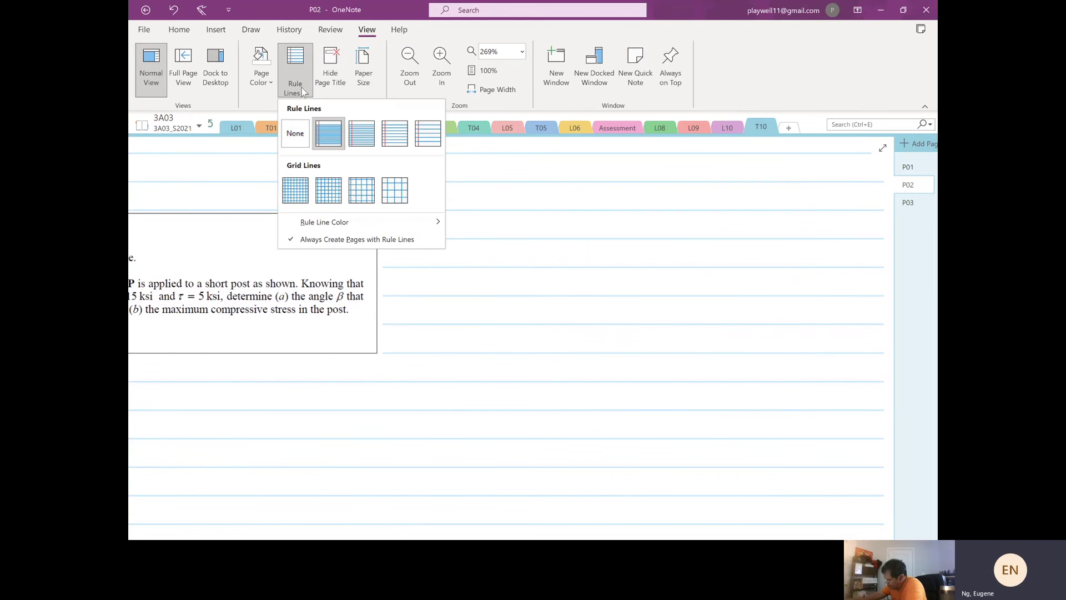
left_click(299, 183)
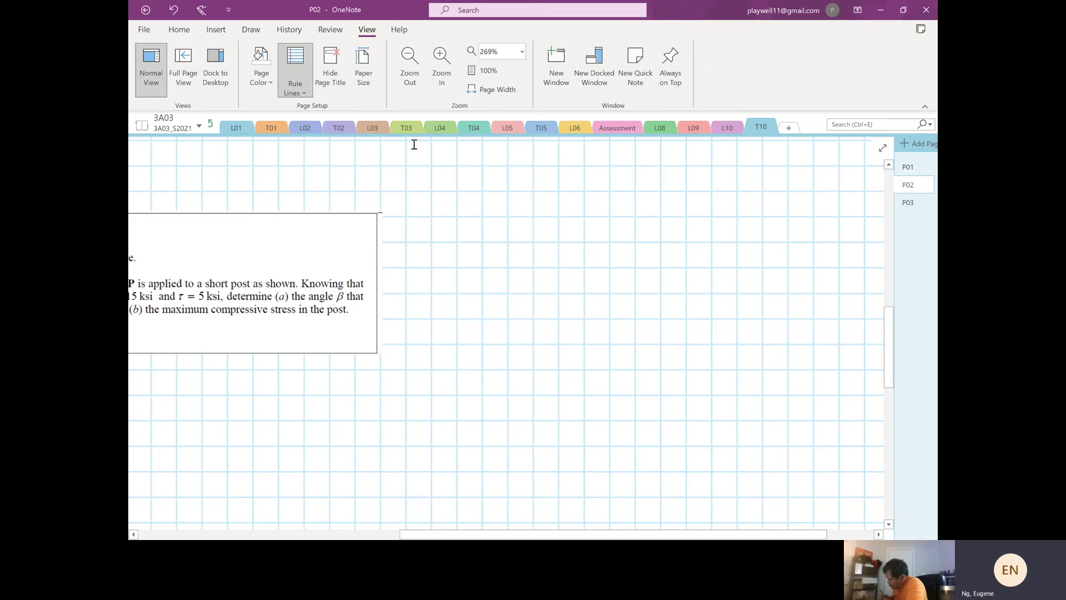
Handwrite the heading "Rules of a circle." in black ink on the blank grid to the right of the Problem 7.43 picture
left_click(251, 30)
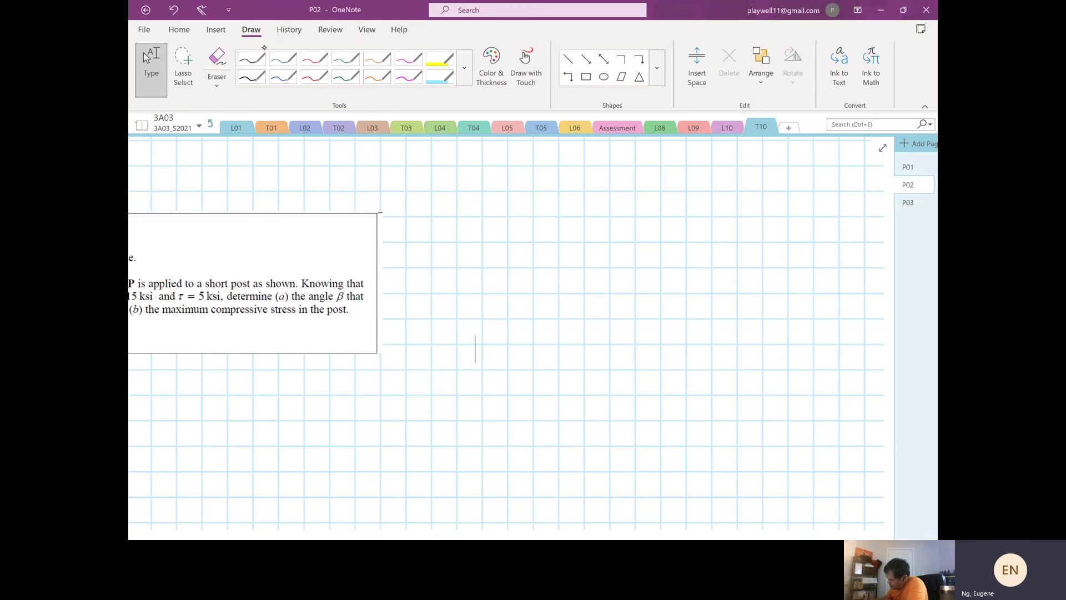
left_click(251, 59)
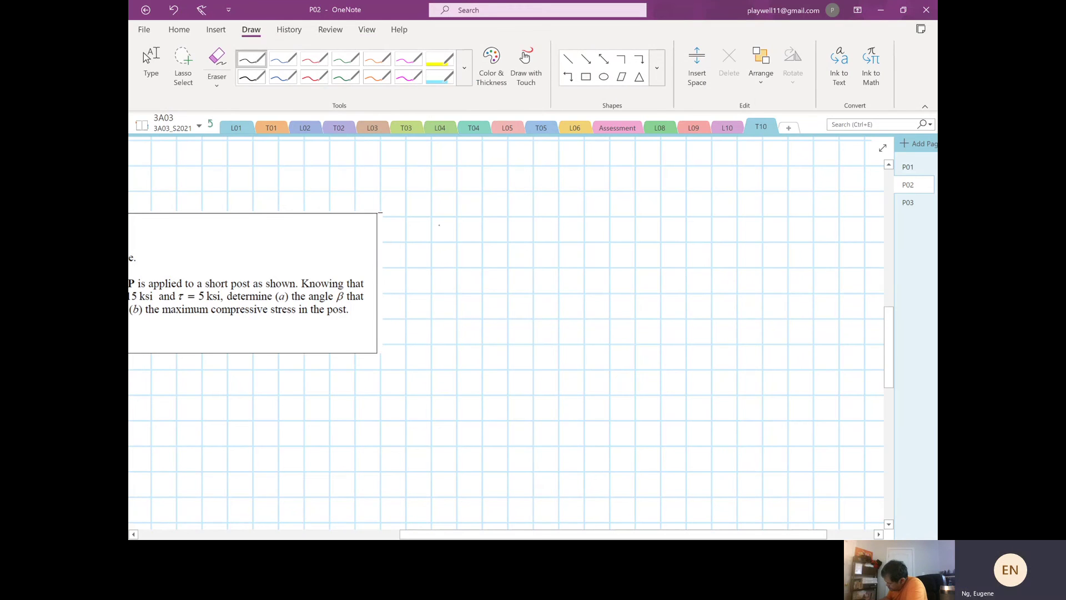
left_click_drag(442, 230, 447, 236)
left_click_drag(450, 232, 449, 235)
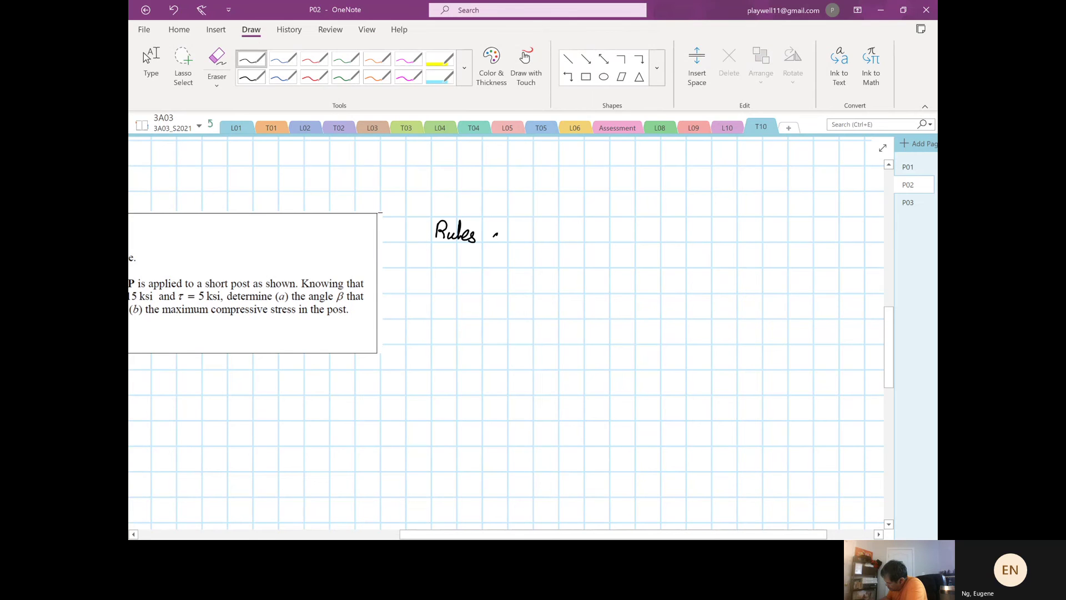
left_click_drag(511, 225, 502, 247)
left_click_drag(498, 233, 513, 233)
left_click_drag(555, 239, 562, 233)
left_click_drag(569, 234, 582, 239)
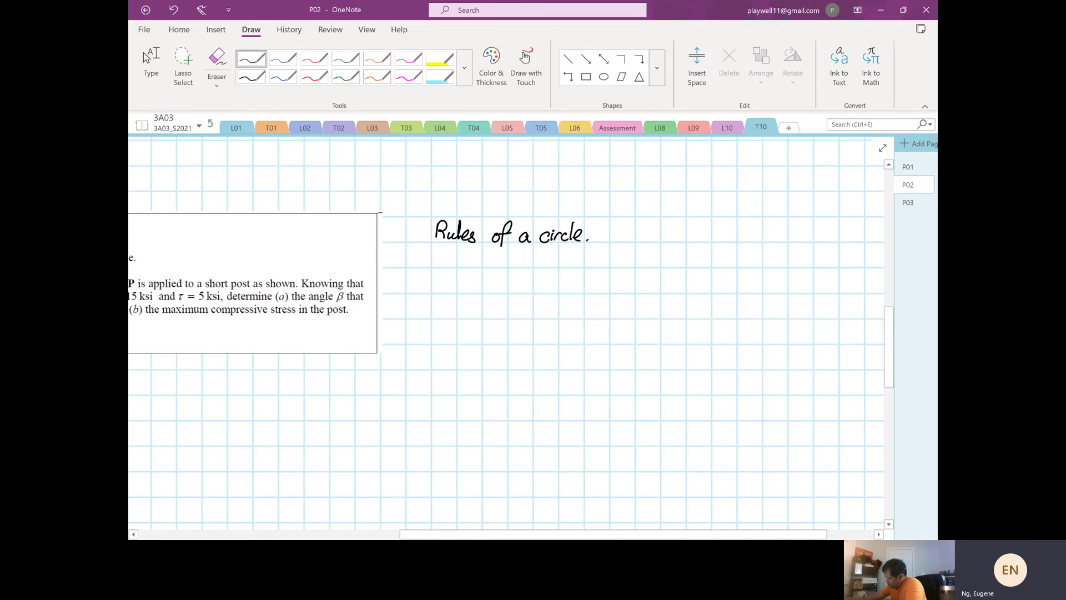
left_click(588, 239)
left_click(151, 64)
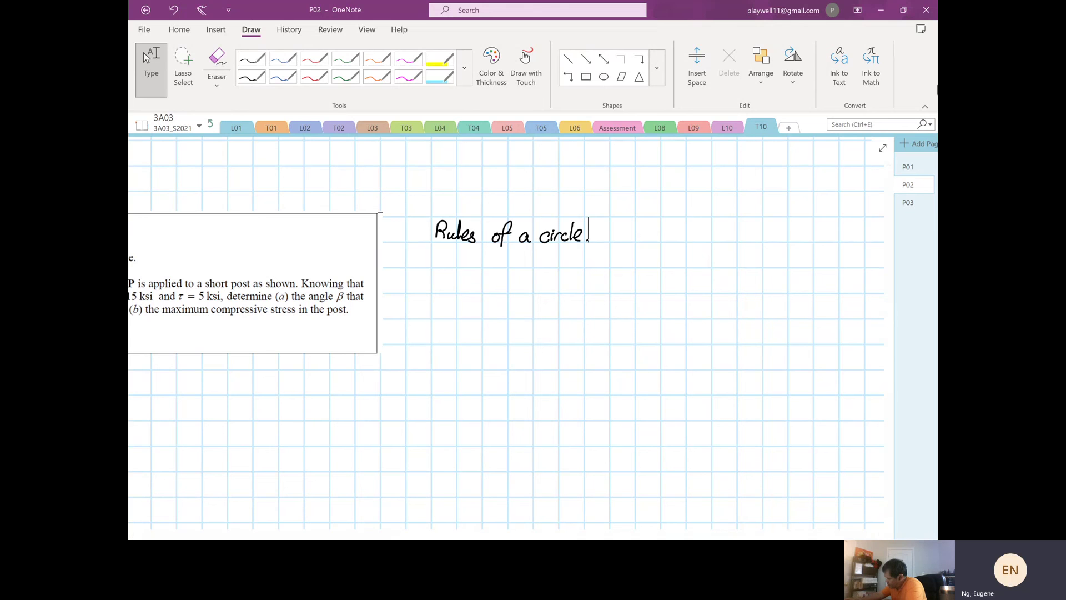
Draw a circle about eight grid squares in diameter below the heading and mark its centre with a dot and a circled O
left_click(603, 77)
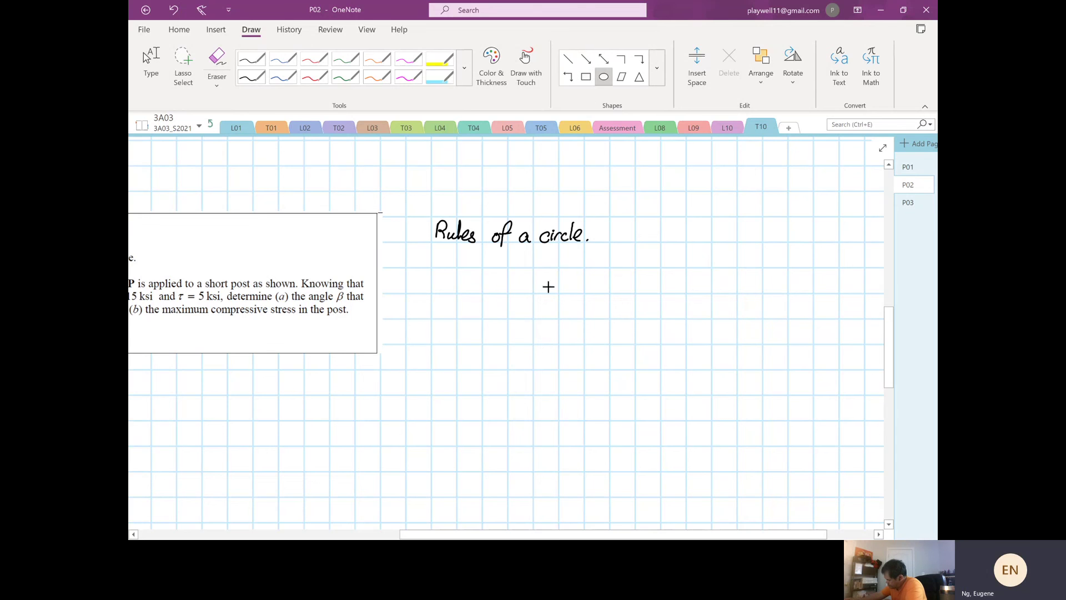
left_click_drag(507, 270, 712, 474)
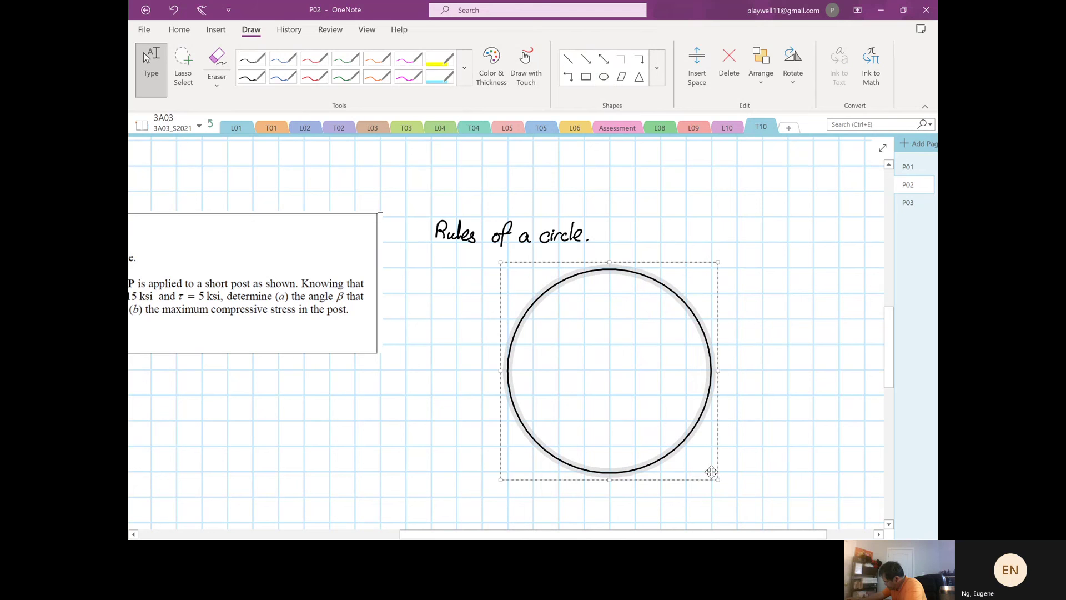
left_click(836, 358)
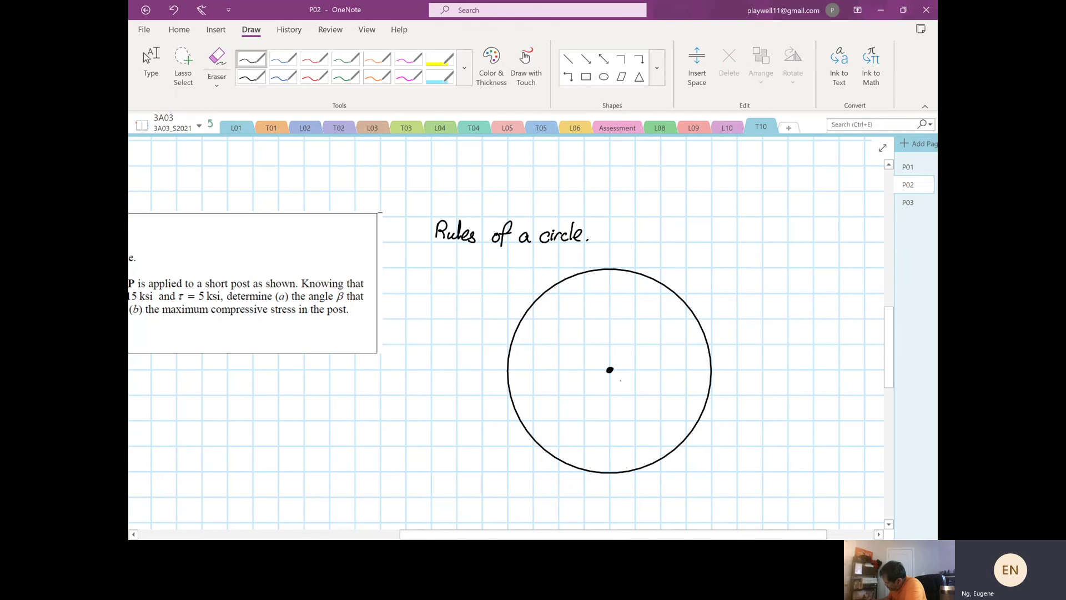
left_click_drag(616, 389, 626, 391)
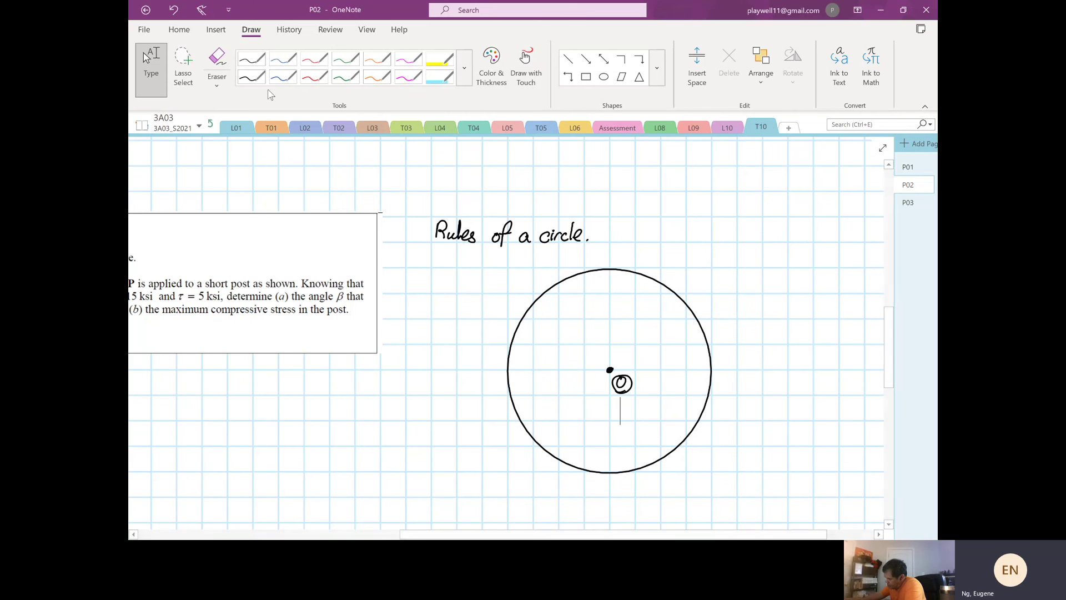
Draw a straight, thicker black line sloping upward to the right through centre O, extending slightly beyond the circle at both ends
left_click(256, 77)
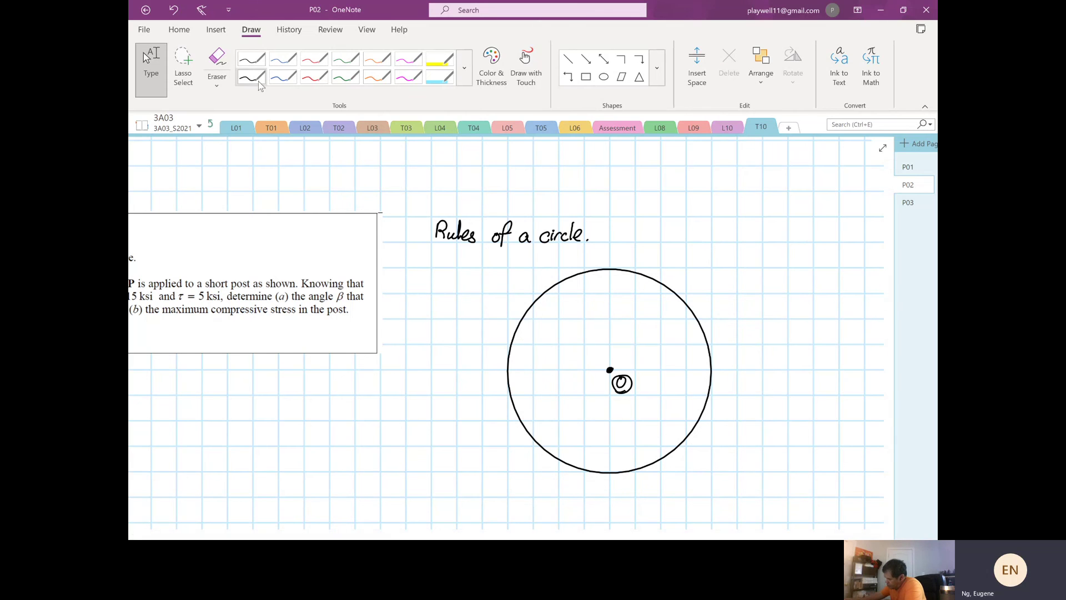
left_click(568, 58)
left_click_drag(502, 437, 730, 298)
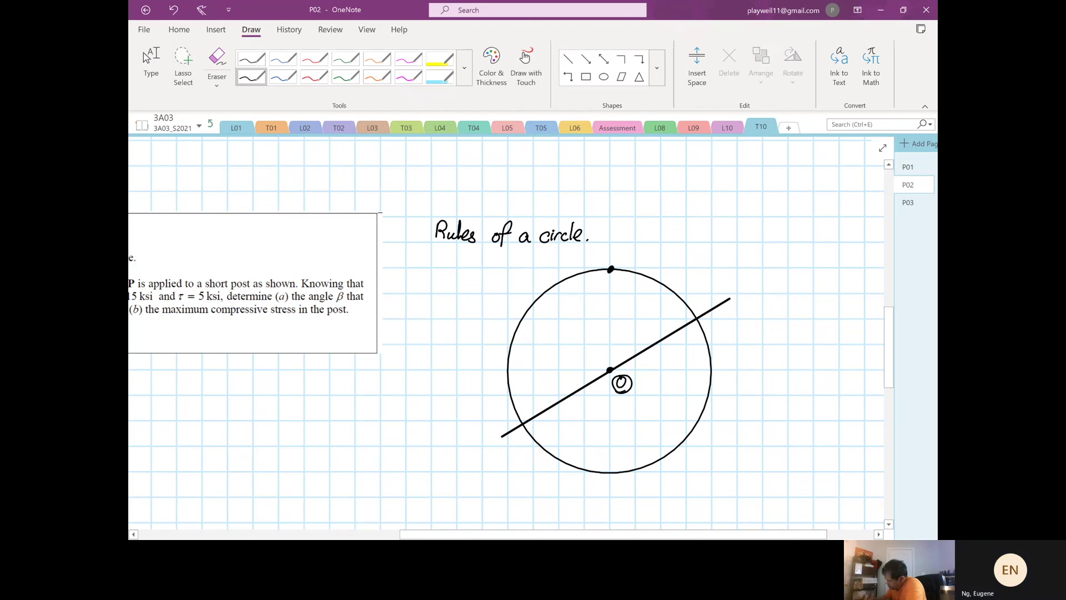
Mark and label red points C at the circle's top, A at the line's lower-left crossing and B at its upper-right crossing
left_click(307, 75)
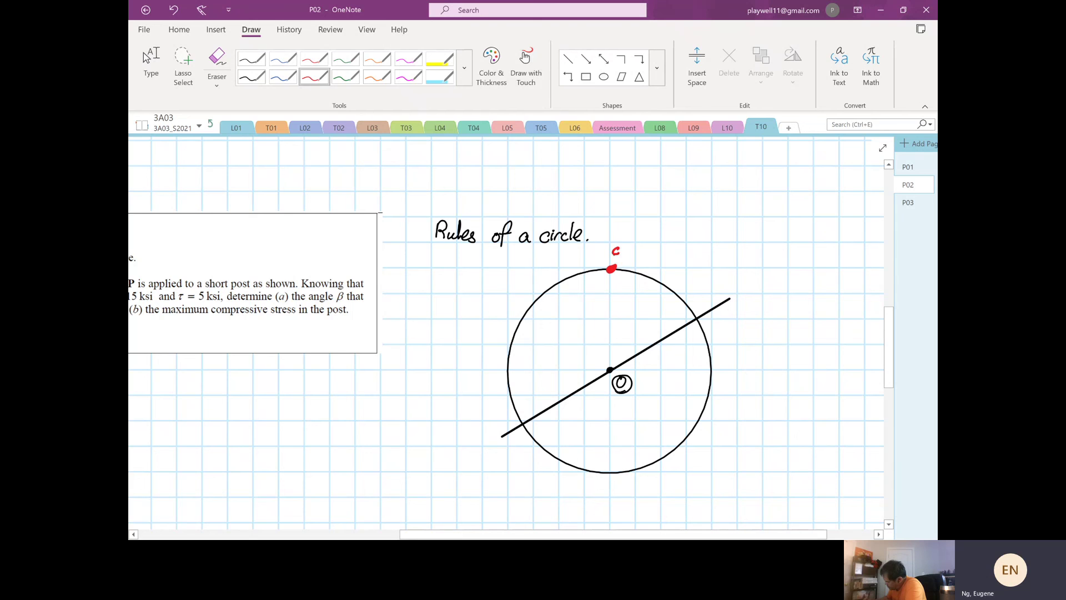
left_click_drag(628, 253, 626, 244)
left_click(521, 424)
left_click_drag(524, 431, 526, 448)
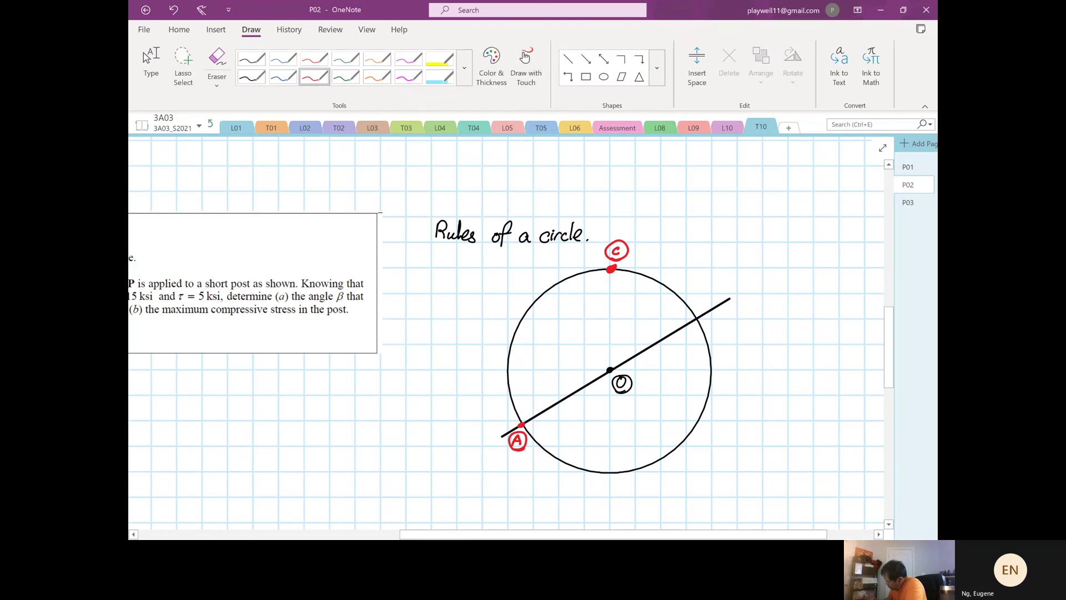
left_click(698, 317)
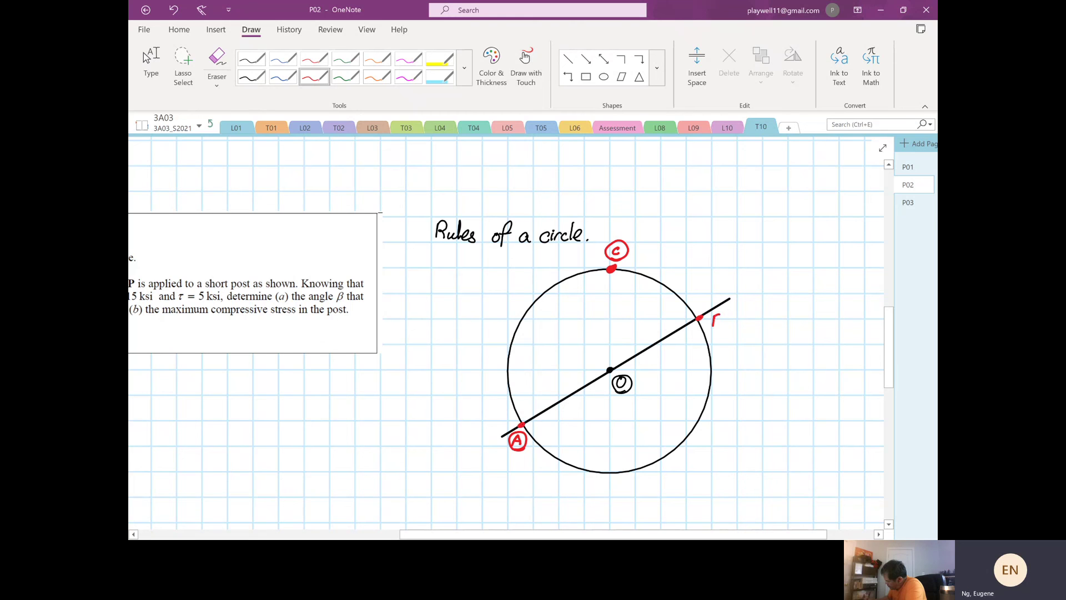
left_click_drag(717, 329, 711, 330)
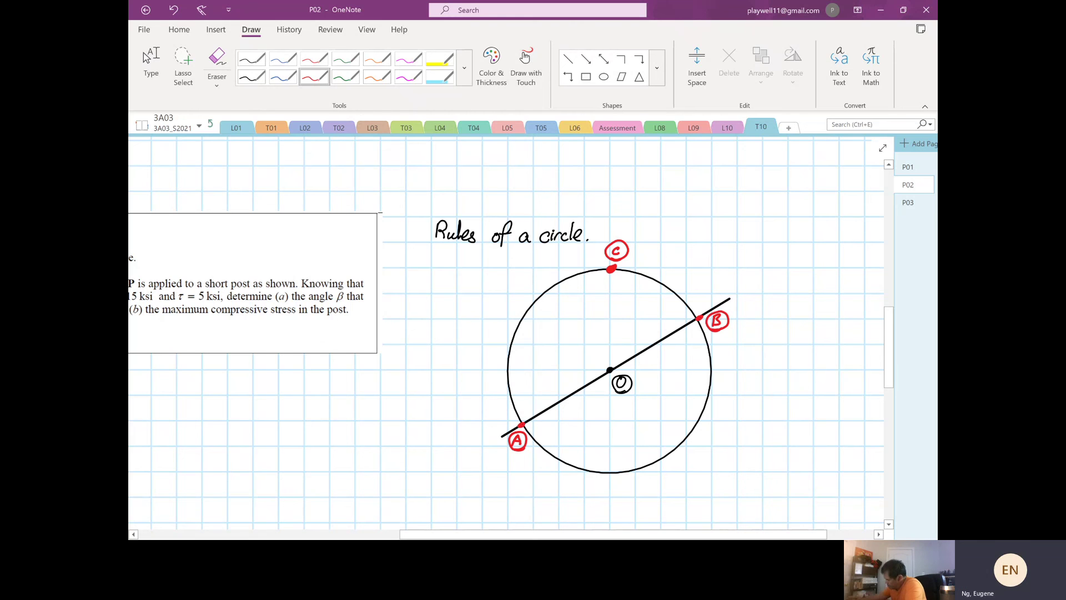
key("Escape")
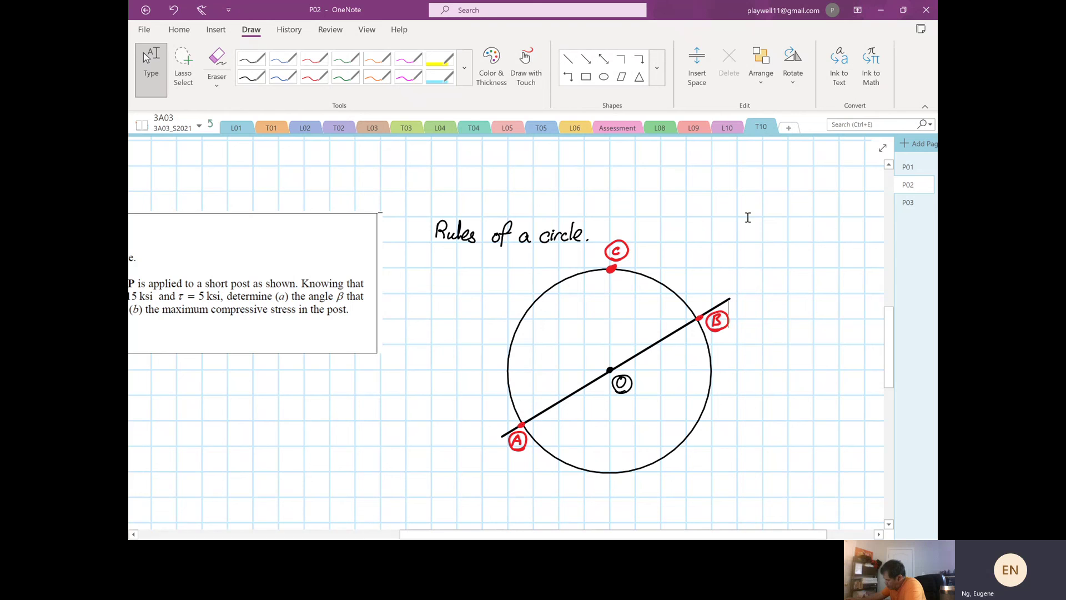
Connect A to C and C to B with straight green lines and add a right-angle mark at C
left_click(344, 59)
left_click(568, 58)
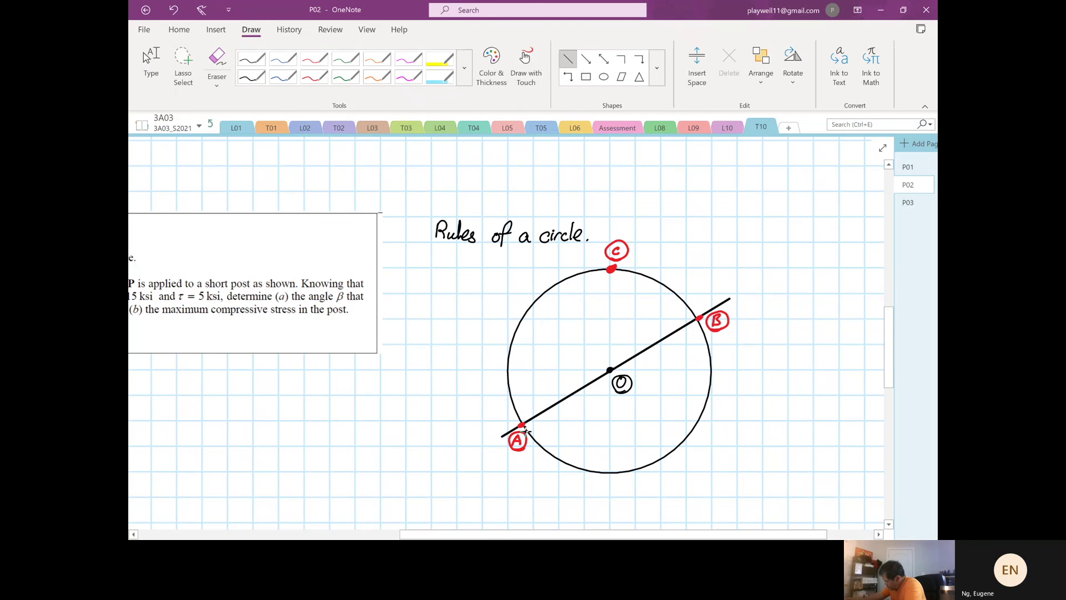
left_click_drag(523, 424, 611, 270)
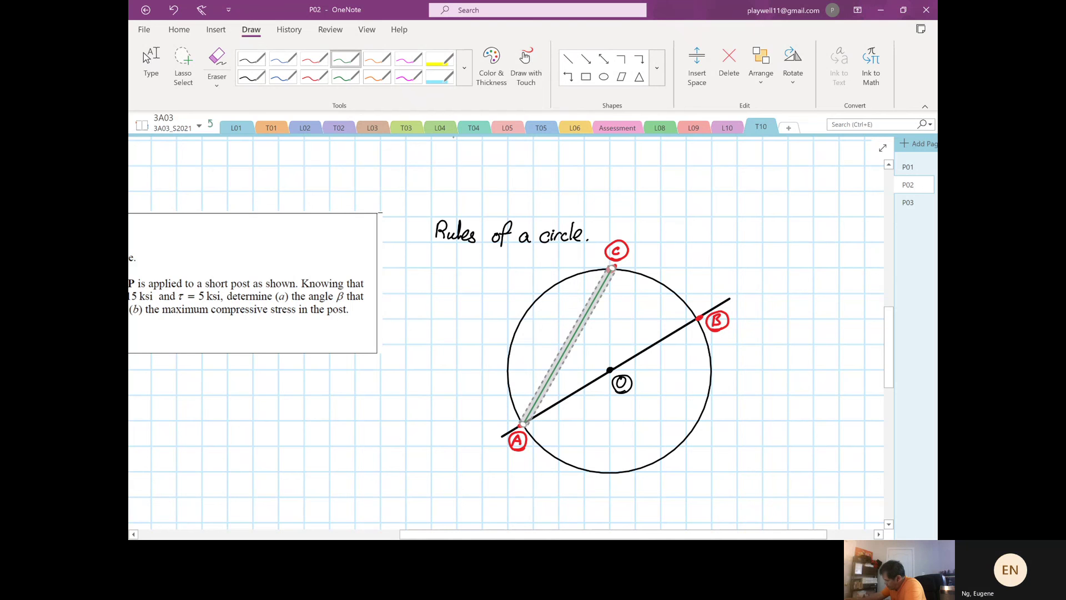
left_click(567, 58)
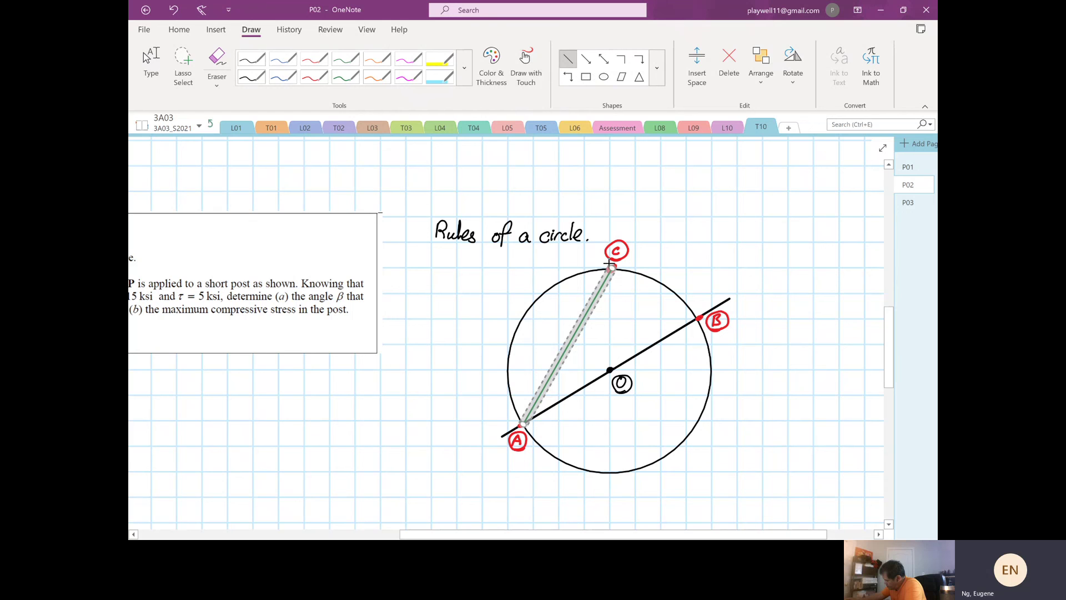
left_click_drag(611, 268, 697, 319)
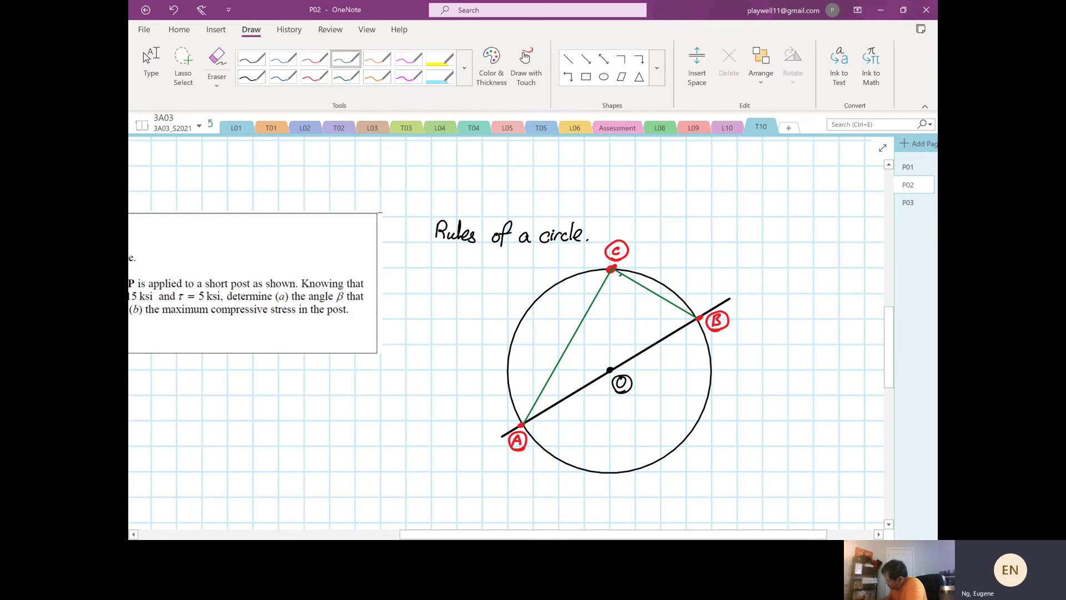
left_click_drag(604, 281, 617, 286)
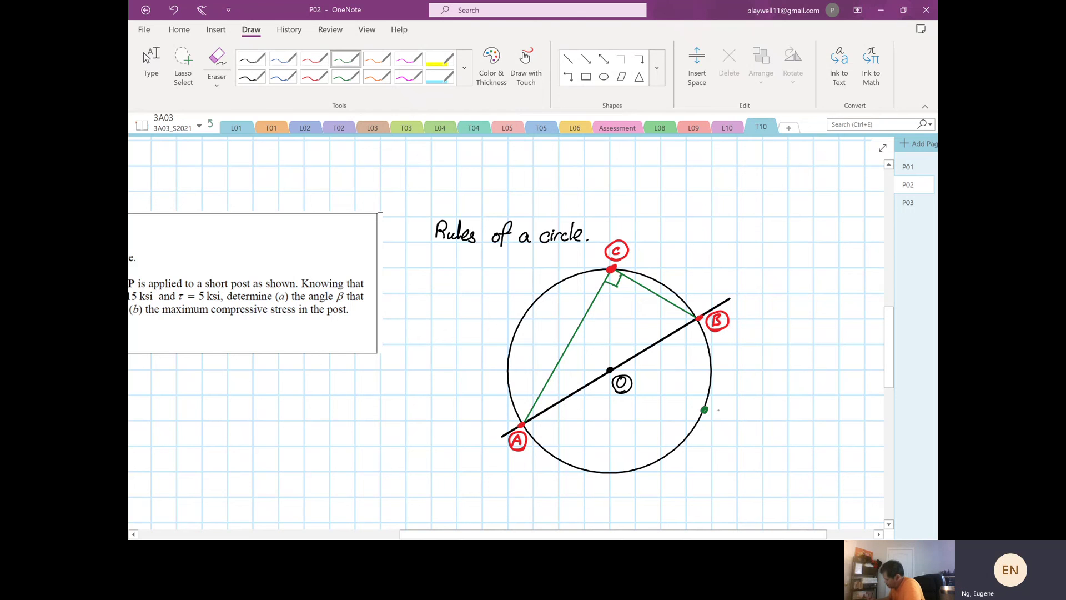
Label the green point on the circle's lower right with a circled D and join it to A and B with straight green lines
left_click_drag(719, 410, 719, 405)
key("Escape")
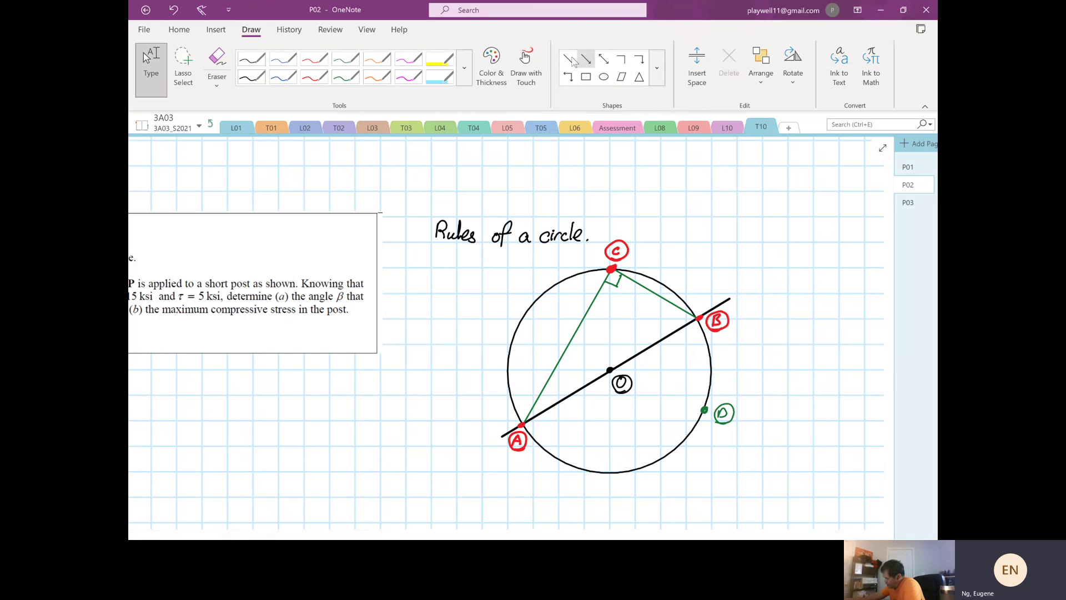
left_click(567, 59)
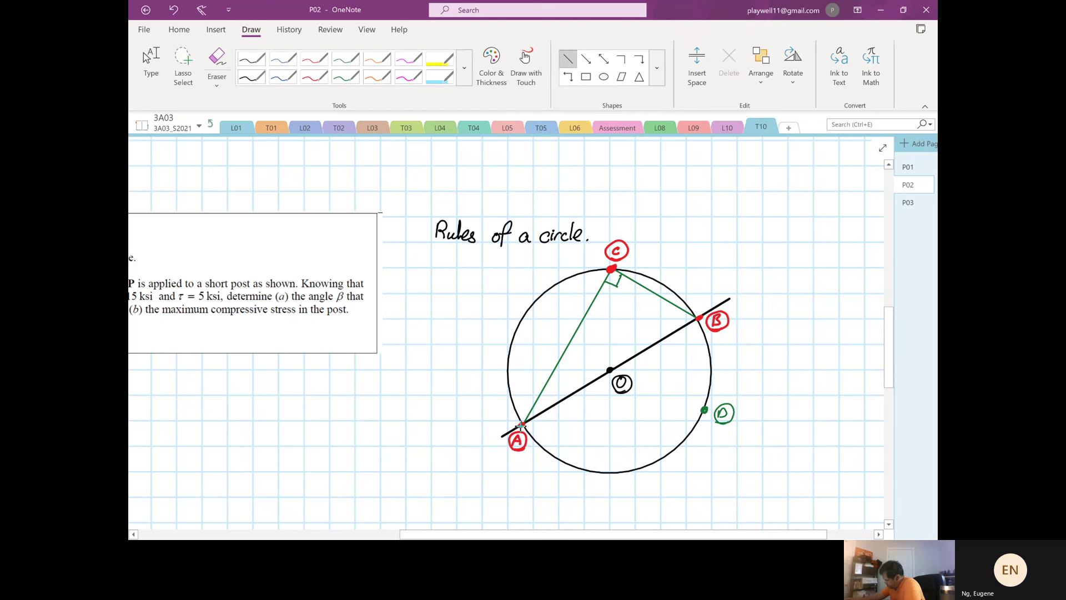
left_click_drag(522, 425, 704, 411)
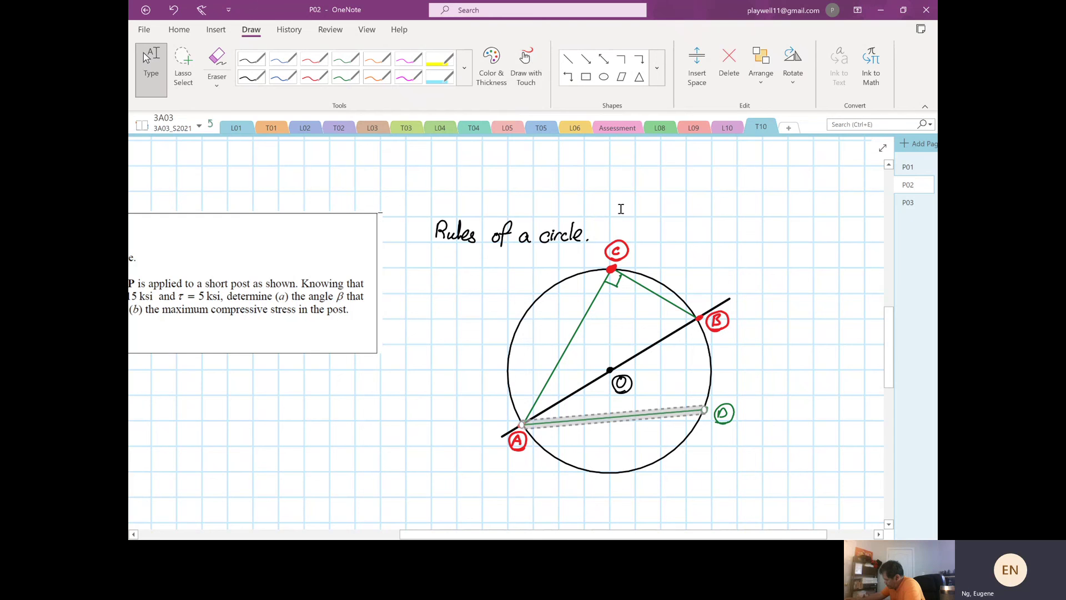
left_click(565, 64)
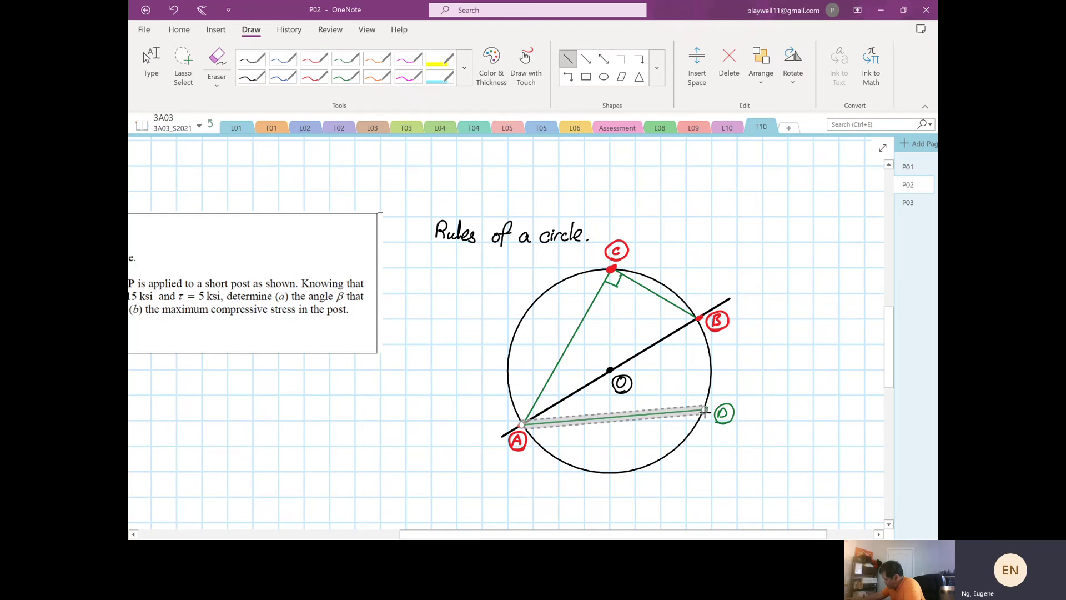
left_click_drag(704, 410, 696, 317)
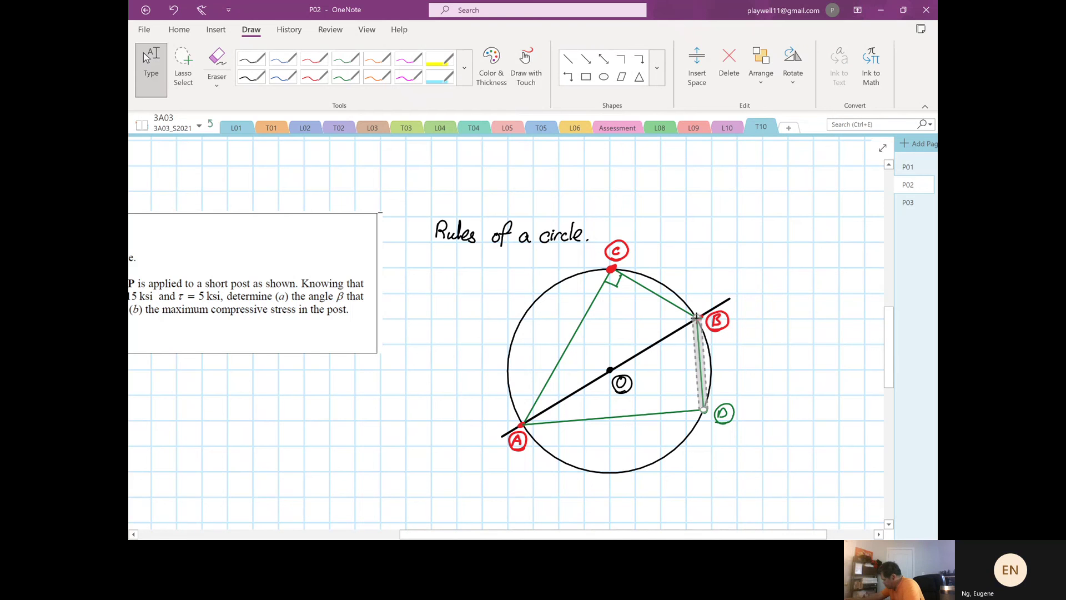
Add a green right-angle mark at point D, between lines AD and DB
left_click(778, 328)
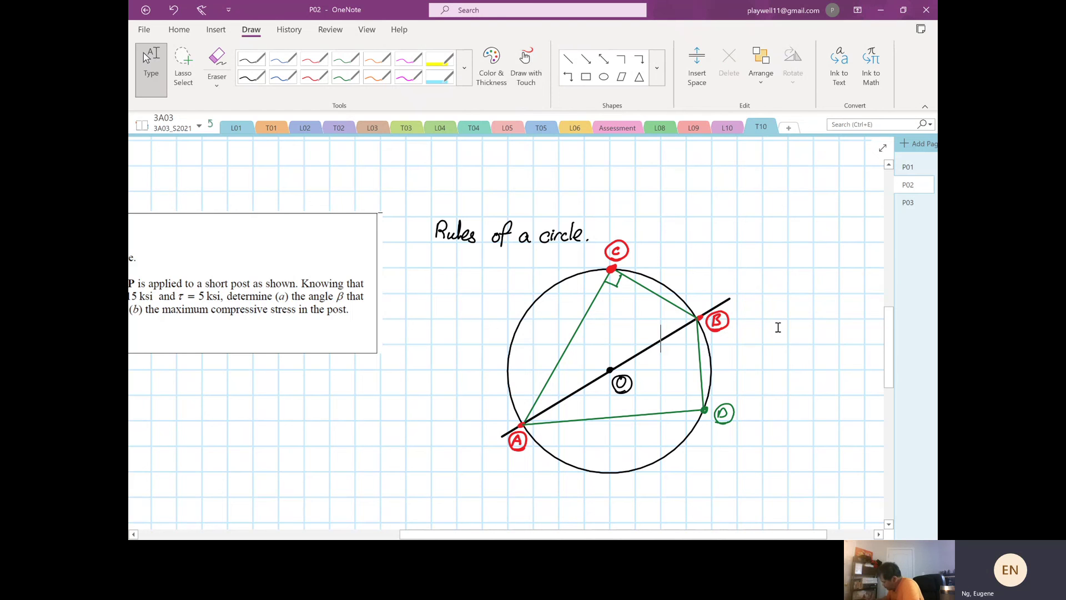
left_click(346, 58)
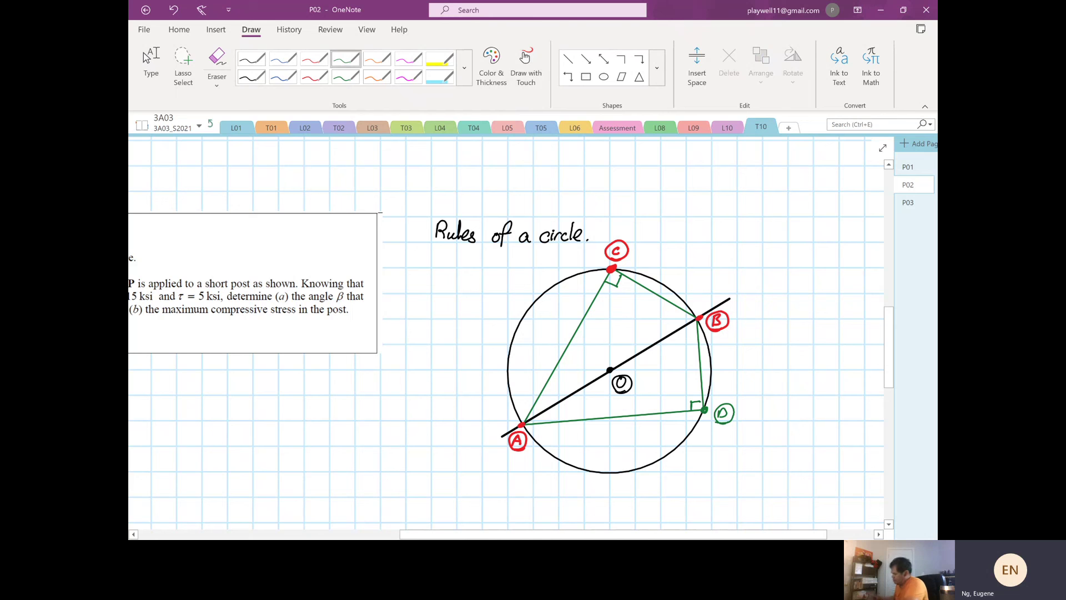
key("Escape")
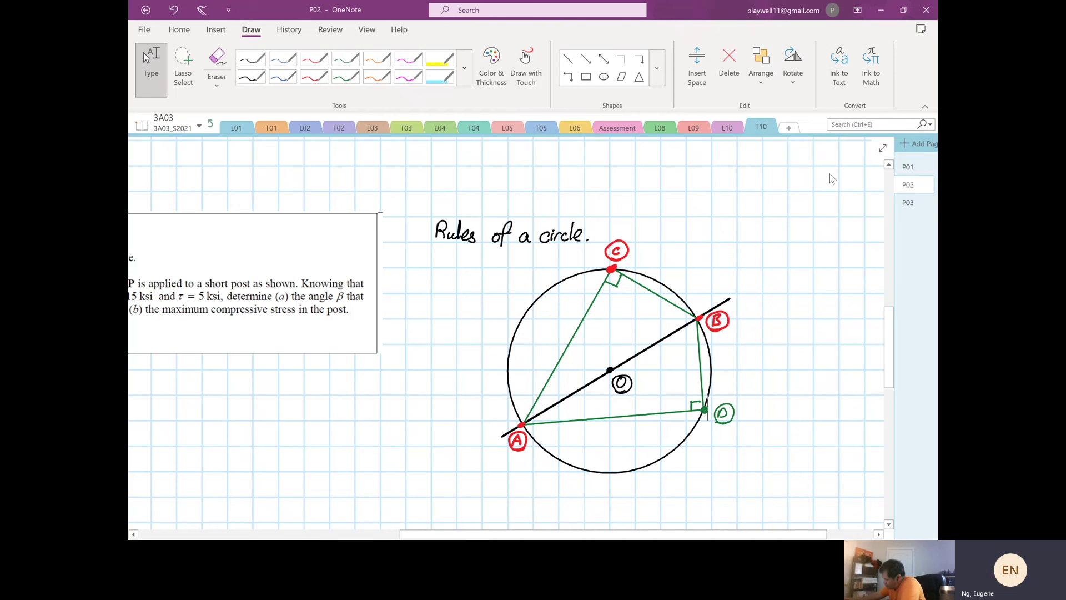